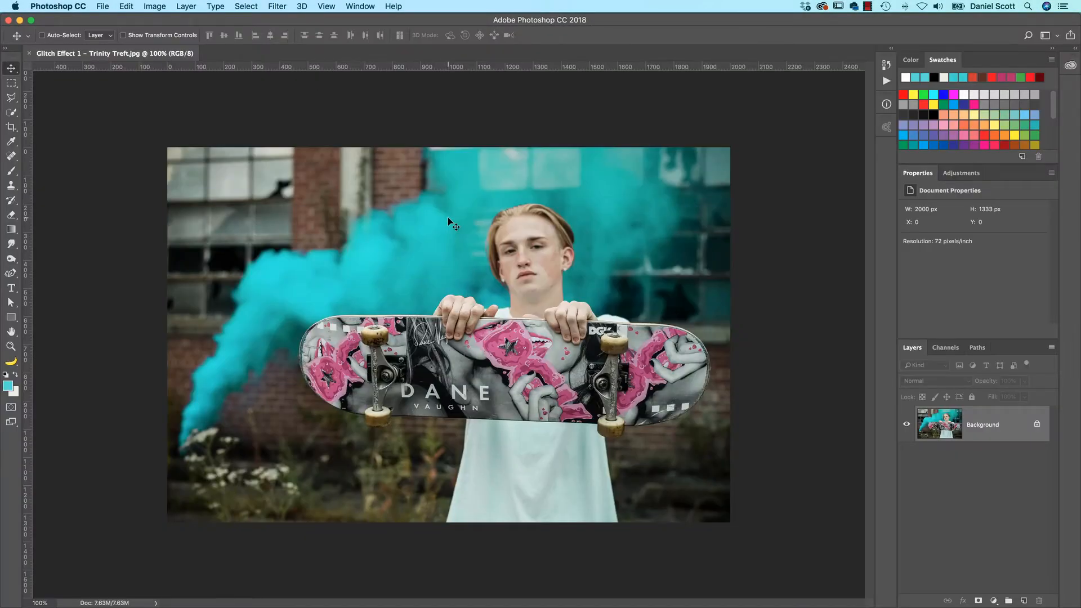
Step: Convert the locked Background into a regular layer named Cyan
double_click(984, 429)
text(Cry)
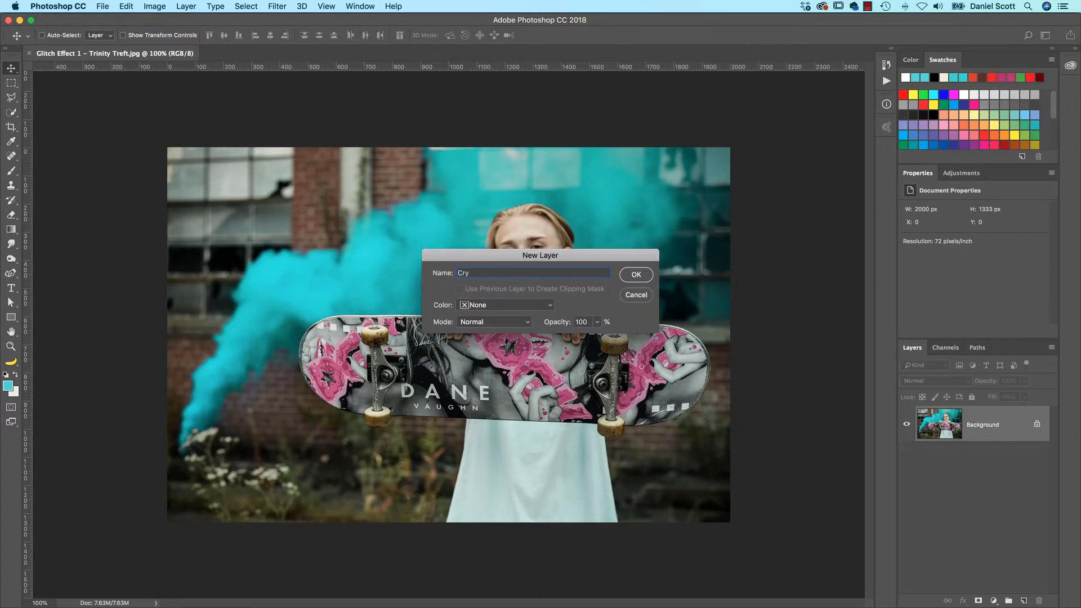
key(Return)
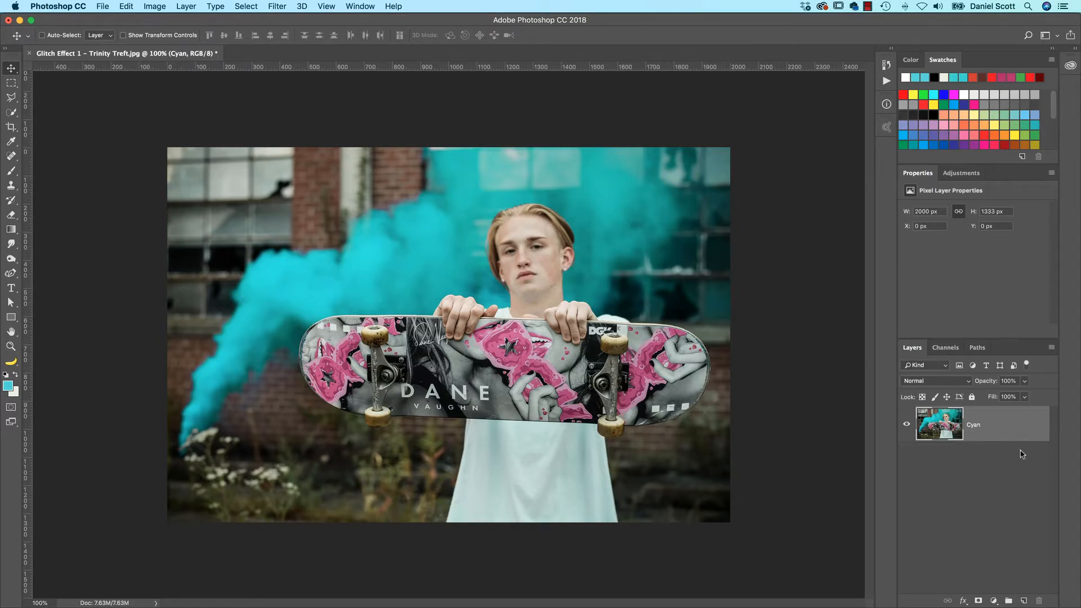
Step: Duplicate the Cyan layer and rename the upper copy Red
key(super+j)
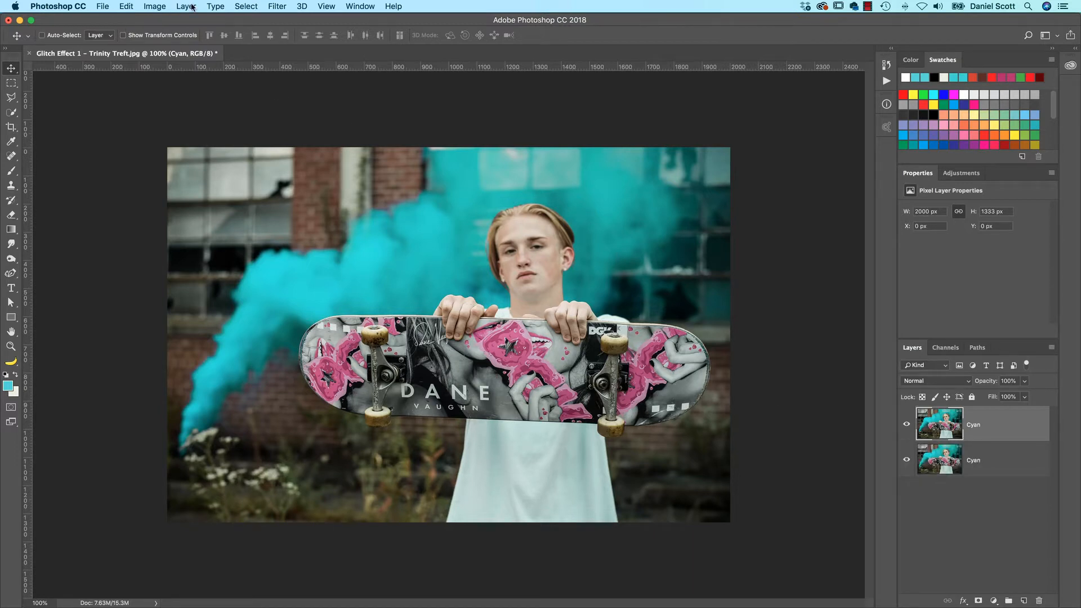
click(216, 5)
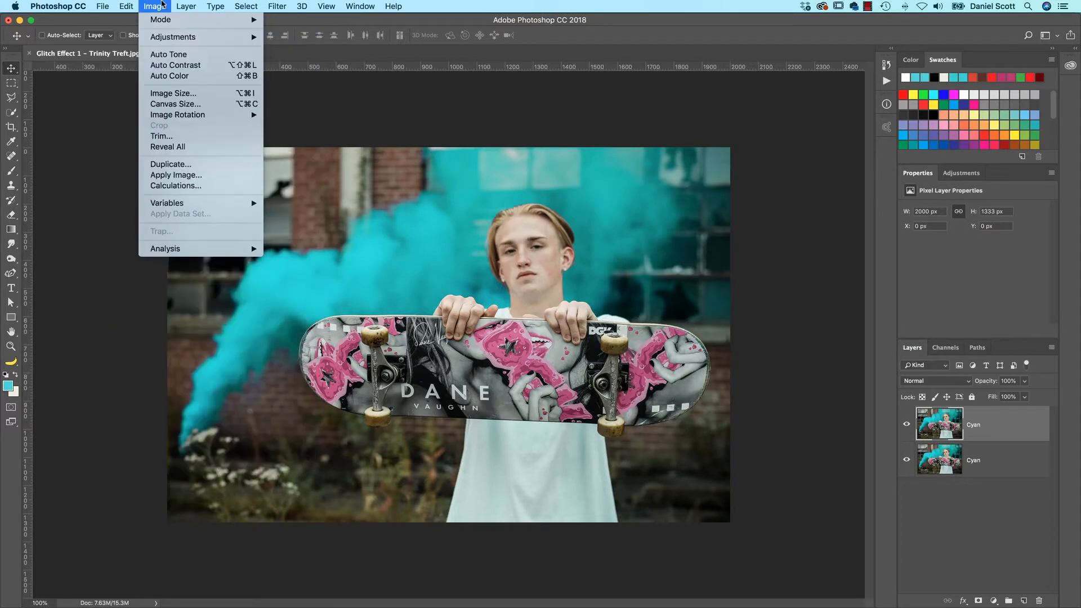
click(170, 6)
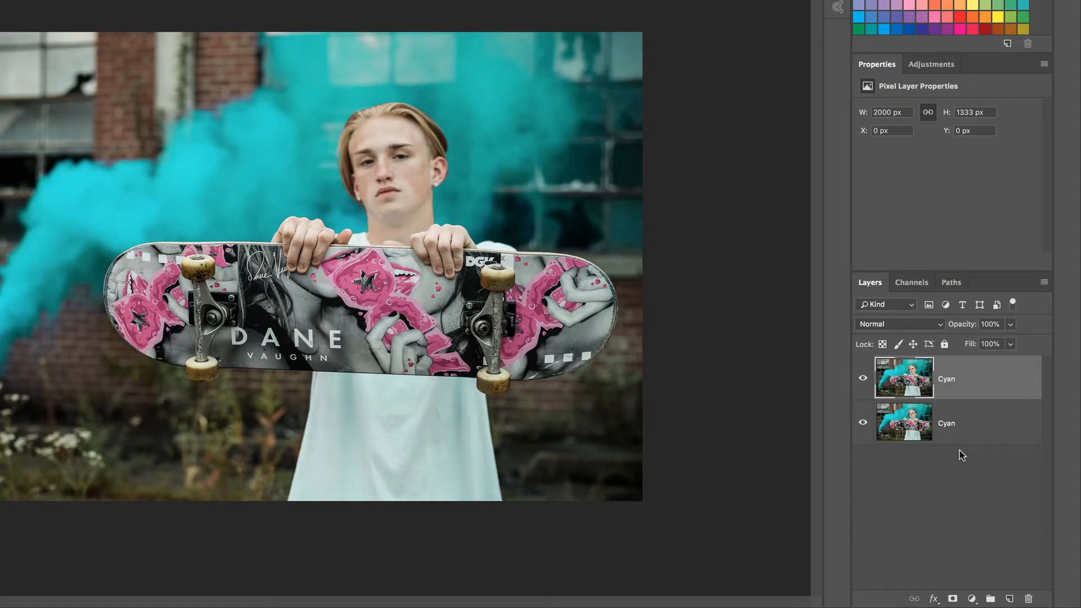
double_click(949, 383)
text(Red)
key(Return)
right_click(948, 387)
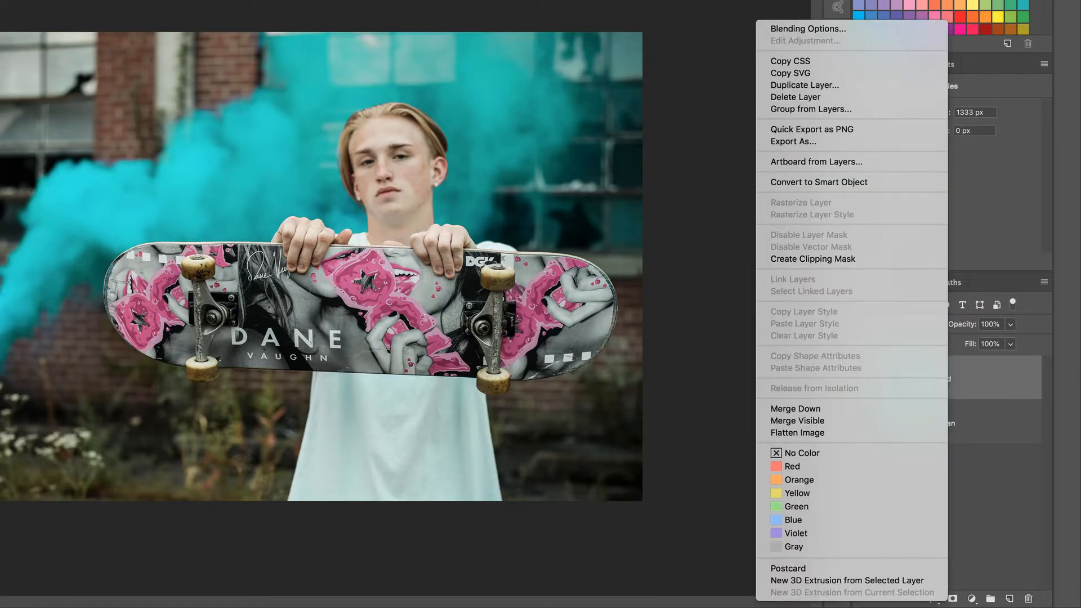
click(990, 463)
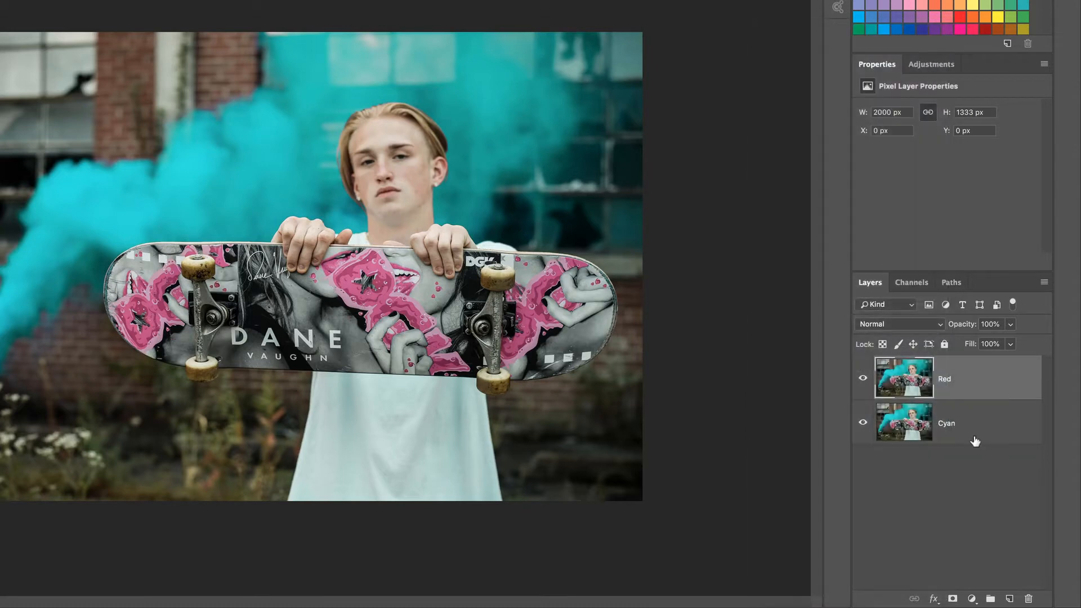
Step: Restrict the Red layer's advanced blending to the R channel by turning off G and B
click(934, 599)
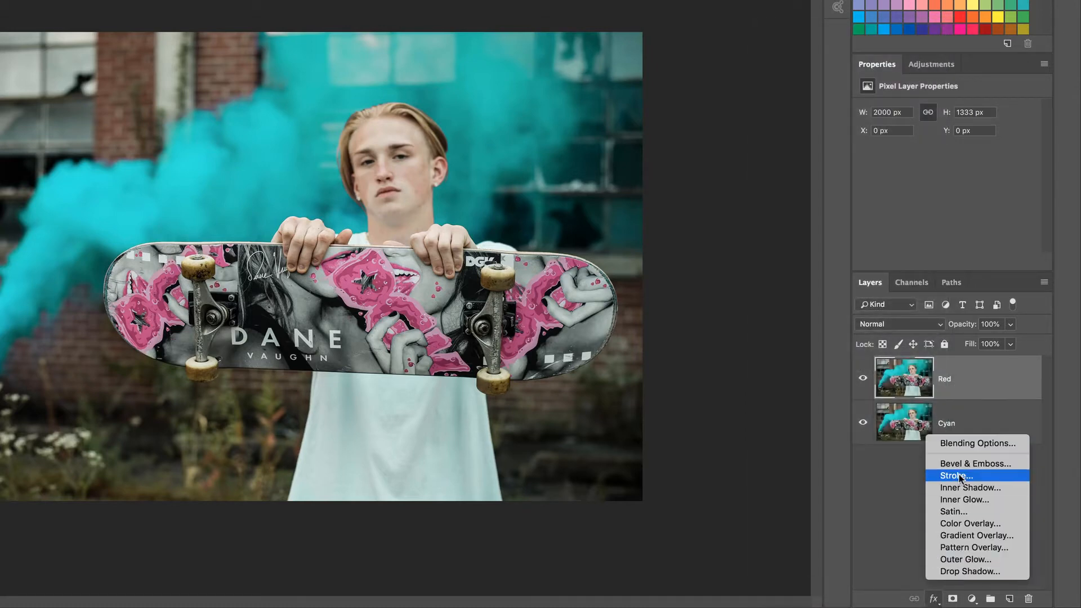
click(961, 443)
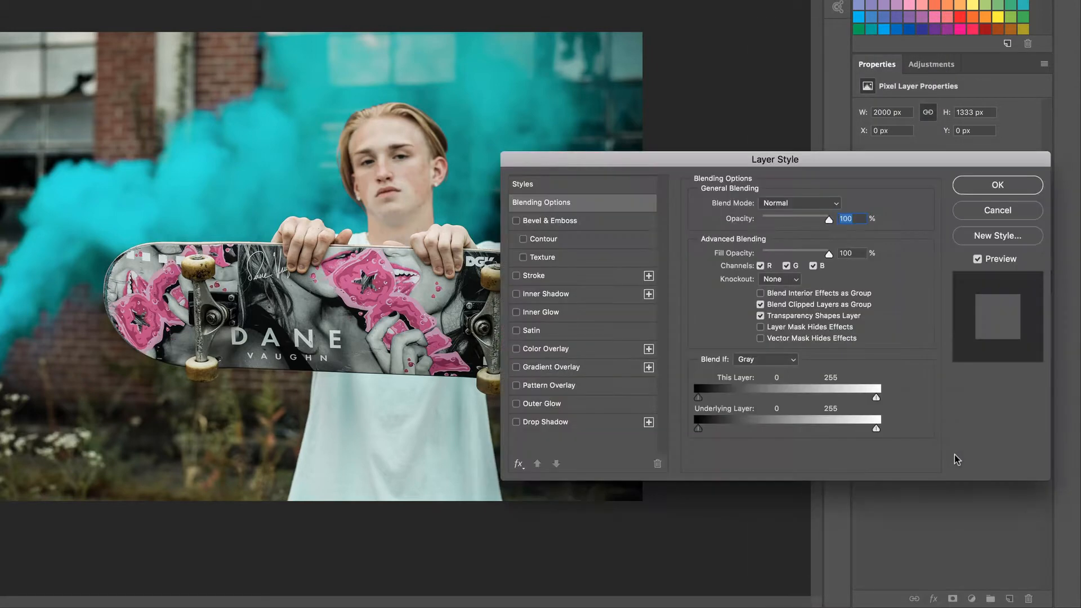
drag(916, 165, 605, 156)
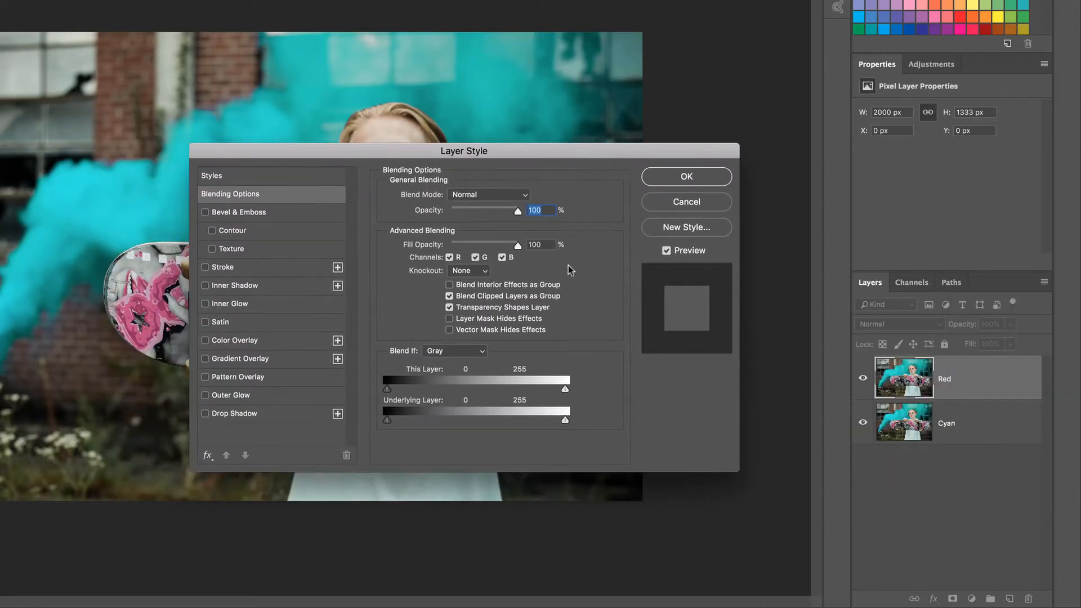
click(476, 257)
click(502, 258)
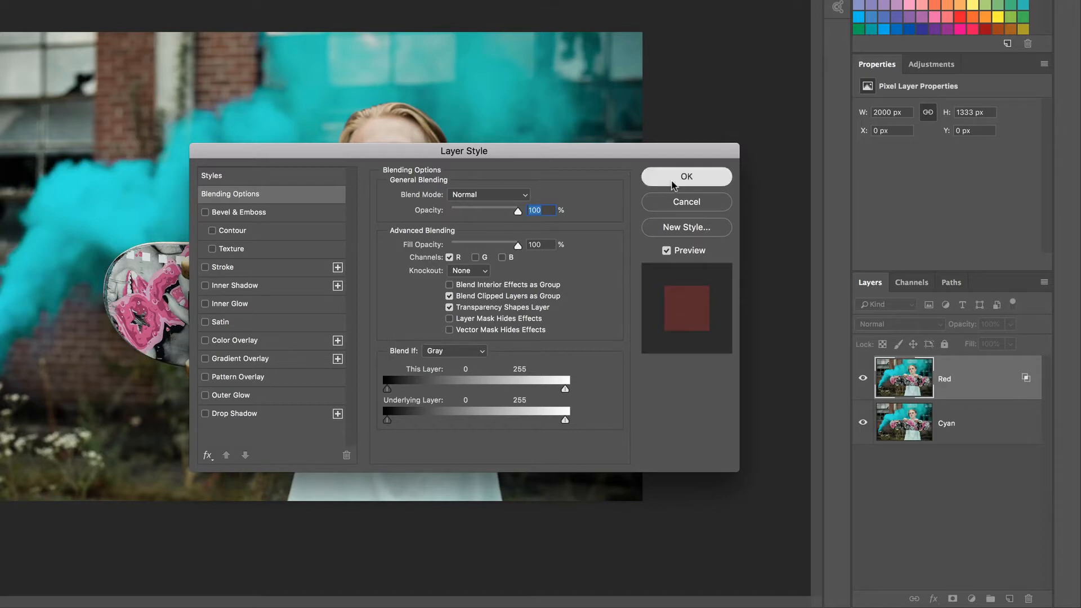
click(687, 176)
Step: Turn off the R channel in the Cyan layer's advanced blending, keeping G and B on
click(945, 427)
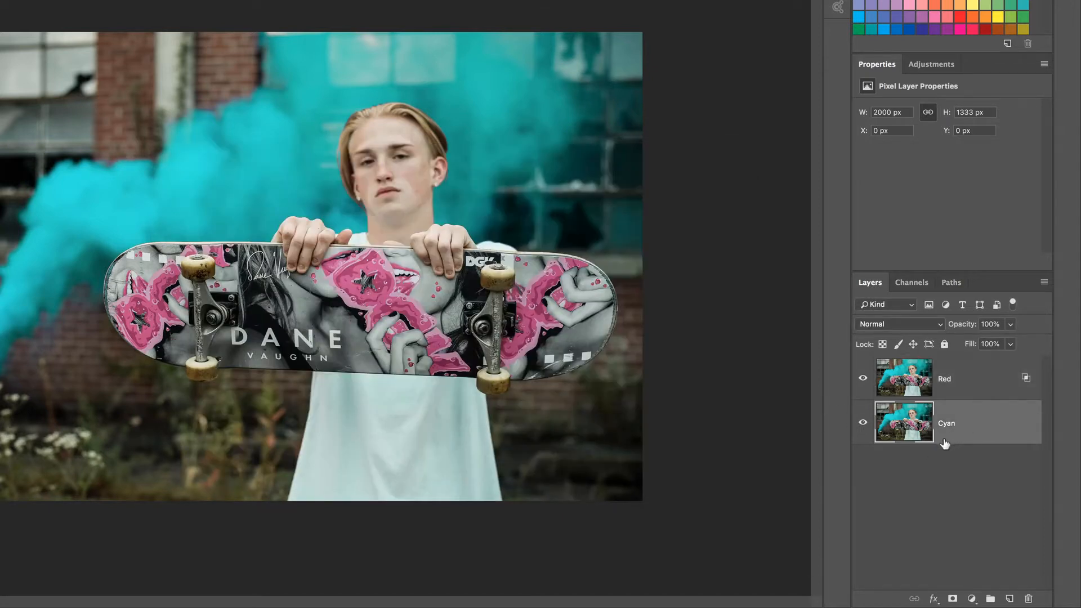
click(936, 601)
click(947, 444)
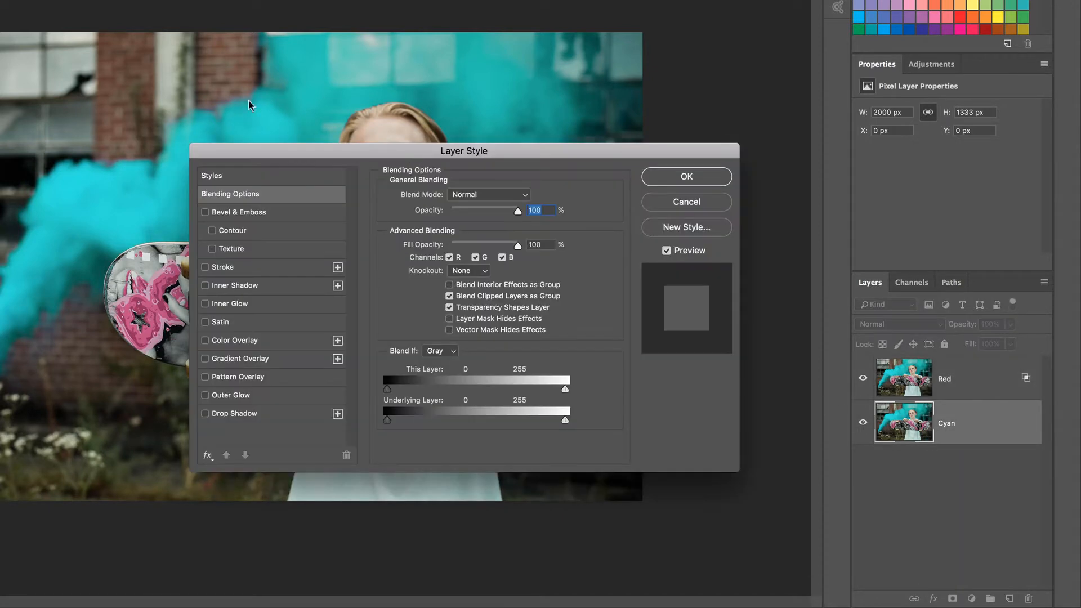
click(450, 257)
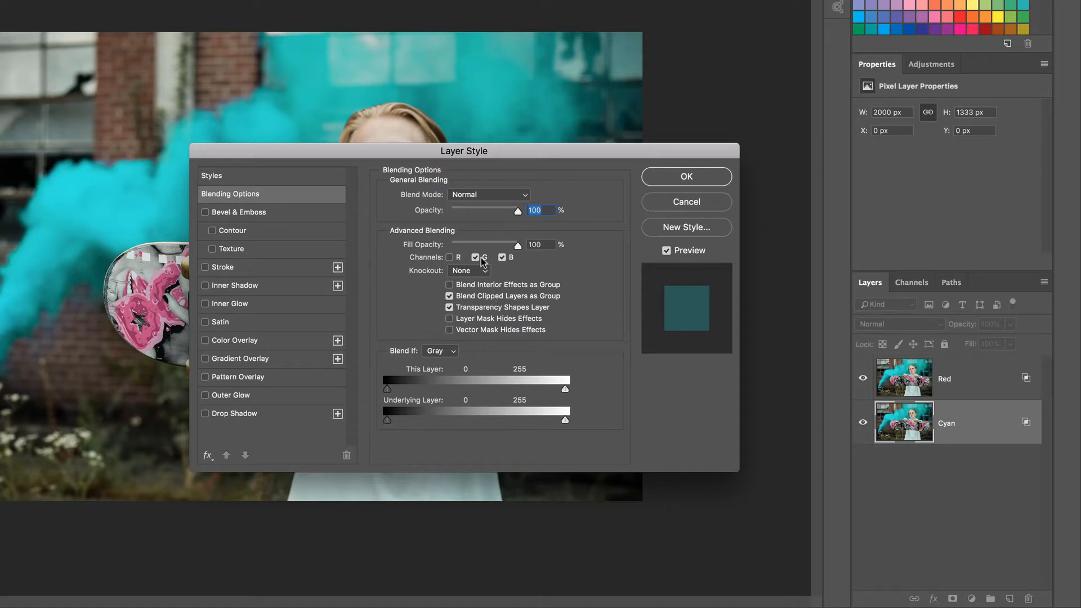
click(731, 180)
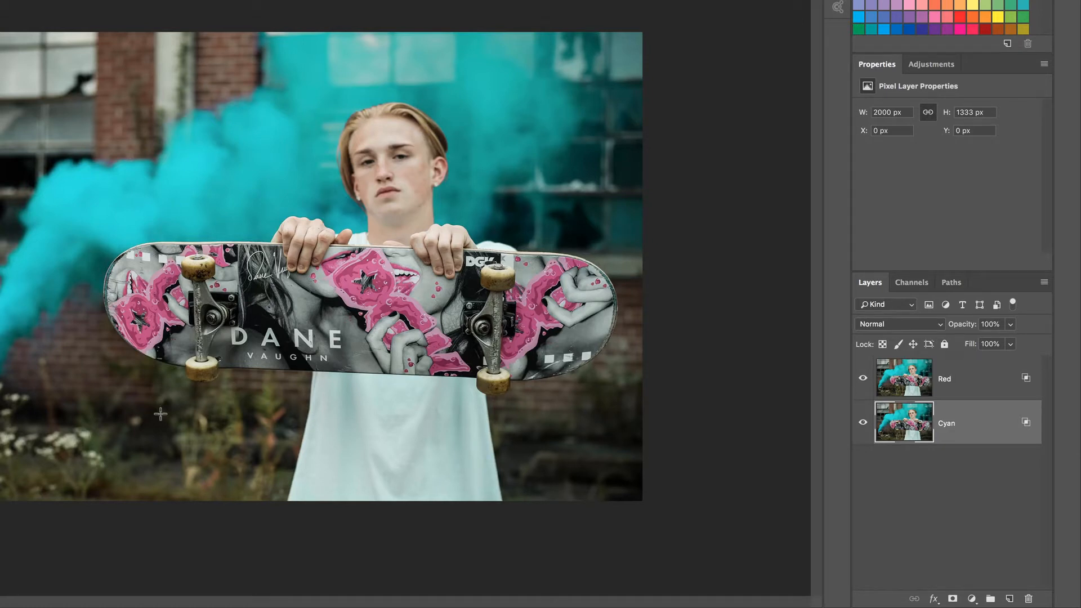
Step: On the Red layer, offset a thin horizontal strip running from the plants onto the lower left of the shirt
drag(141, 420, 340, 438)
click(938, 385)
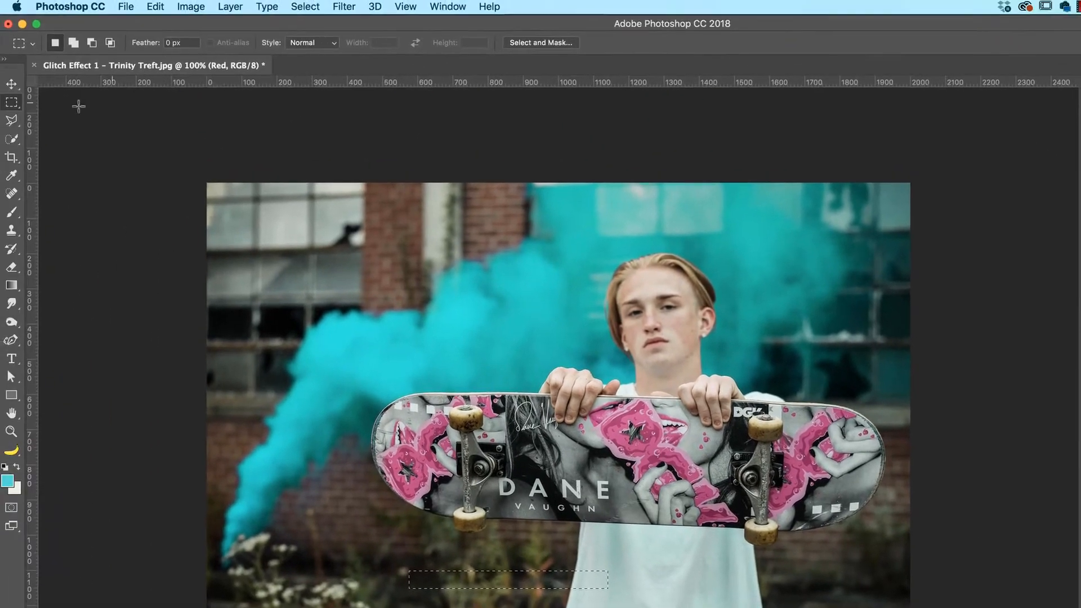
key(v)
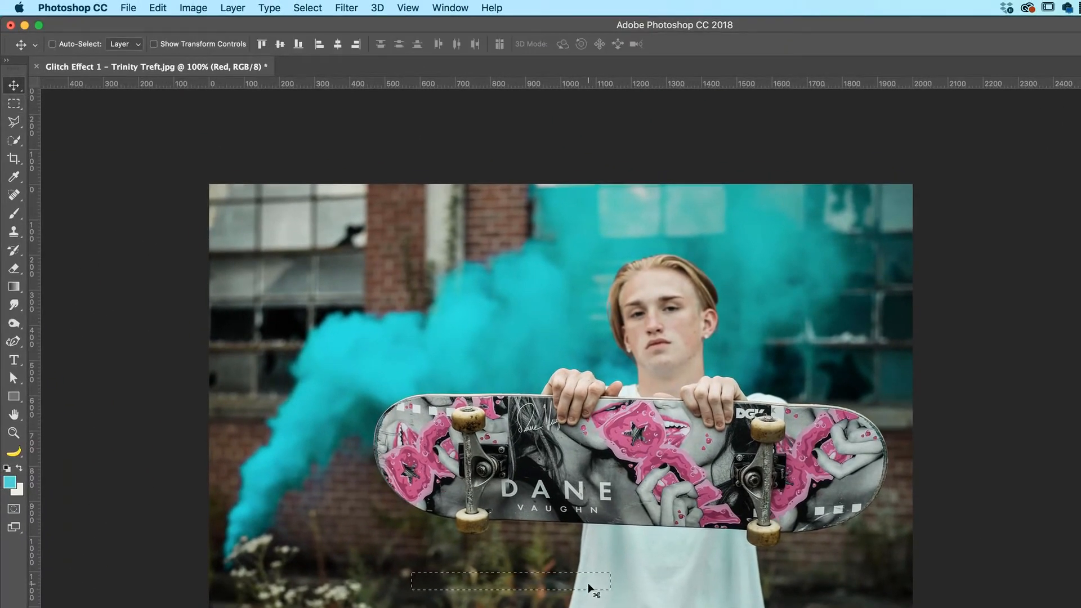
drag(588, 589, 579, 584)
key(super+d)
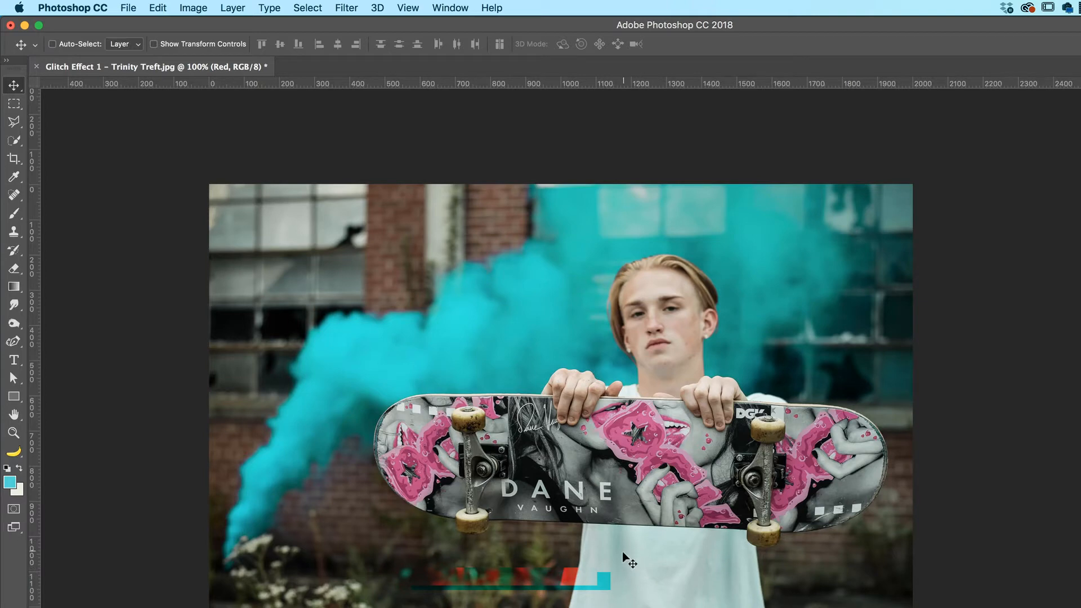
Step: On the Cyan layer, offset a tall rectangular area over the shirt's lower right edge
key(m)
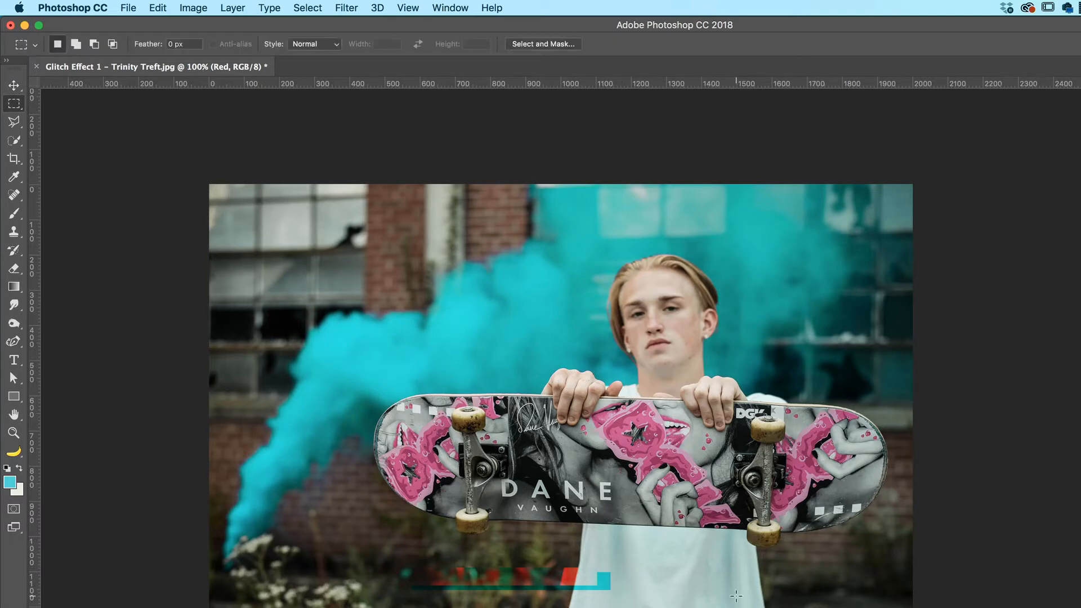
drag(738, 574, 784, 607)
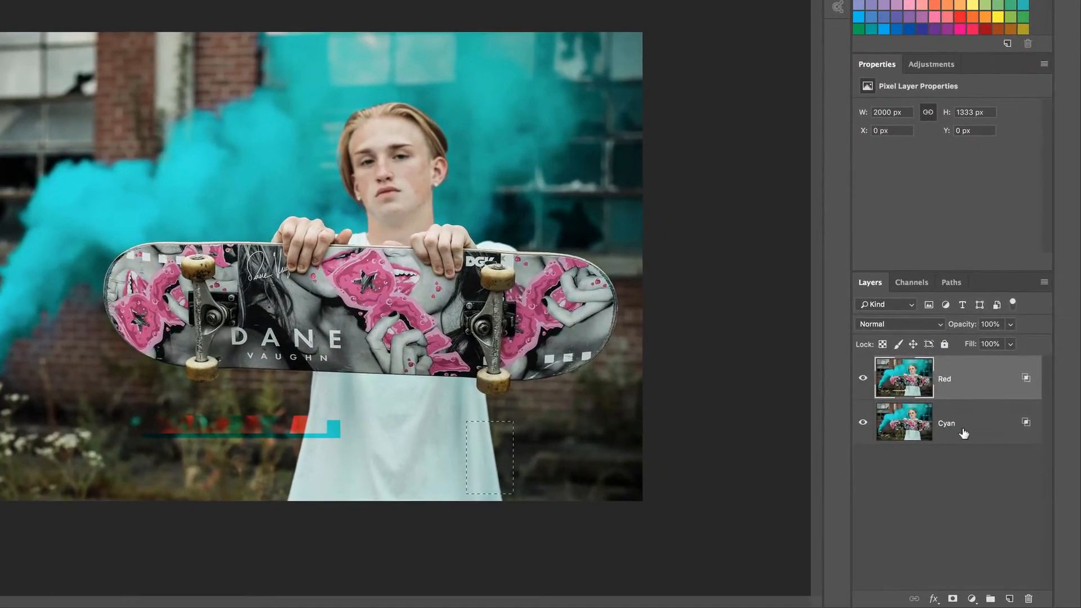
click(965, 433)
mouse_move(480, 454)
mouse_down()
mouse_move(501, 457)
mouse_move(483, 455)
mouse_up()
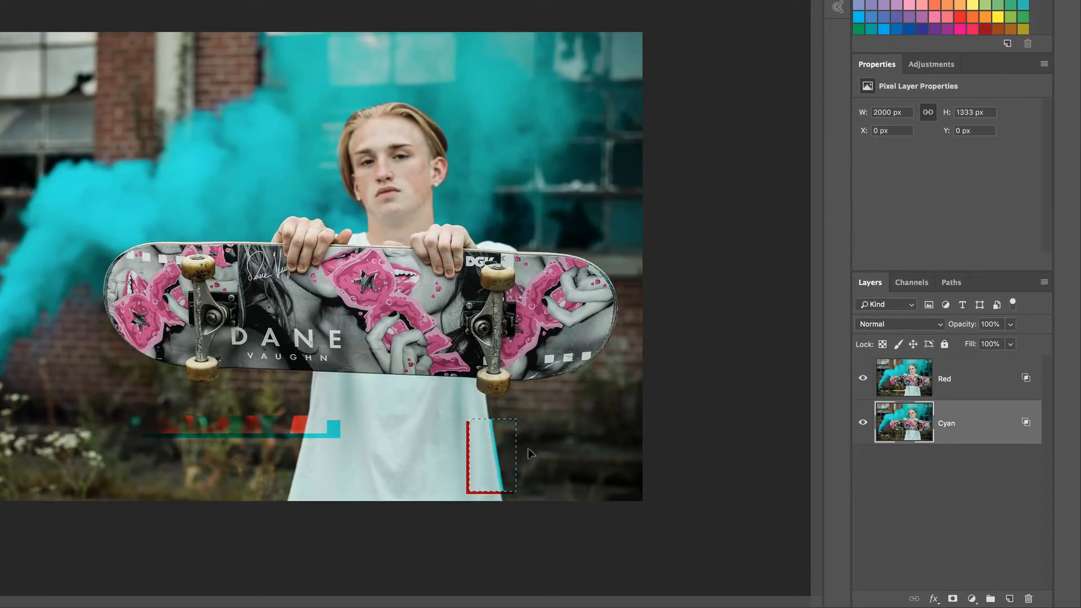
Step: On the Cyan layer, offset a strip of shirt just below the skateboard and another across the upper-left windows and smoke
key(m)
drag(294, 387, 411, 415)
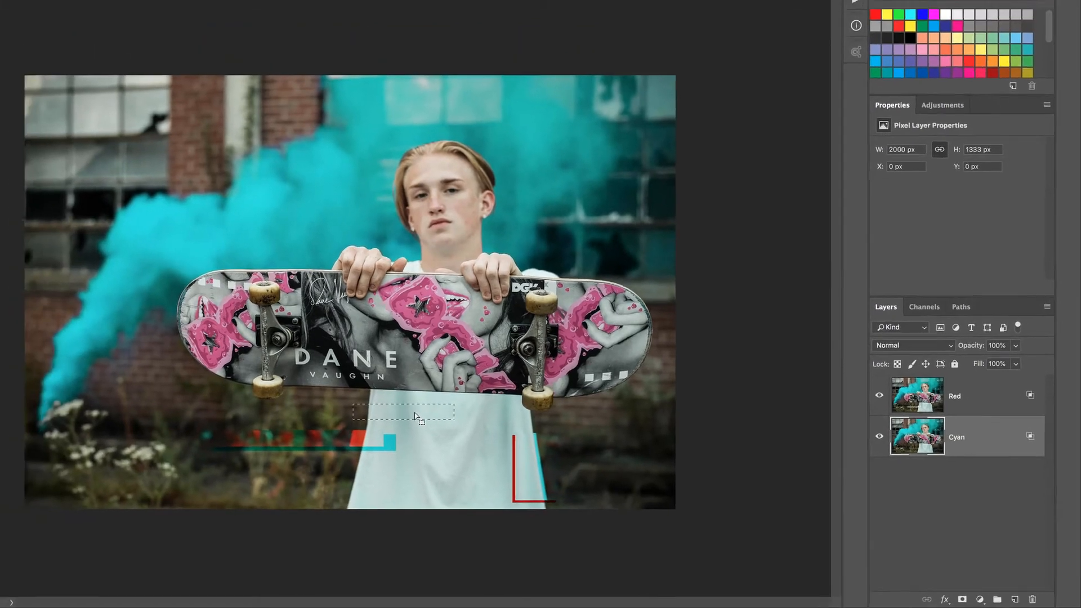
key(v)
key(m)
drag(221, 213, 399, 234)
key(v)
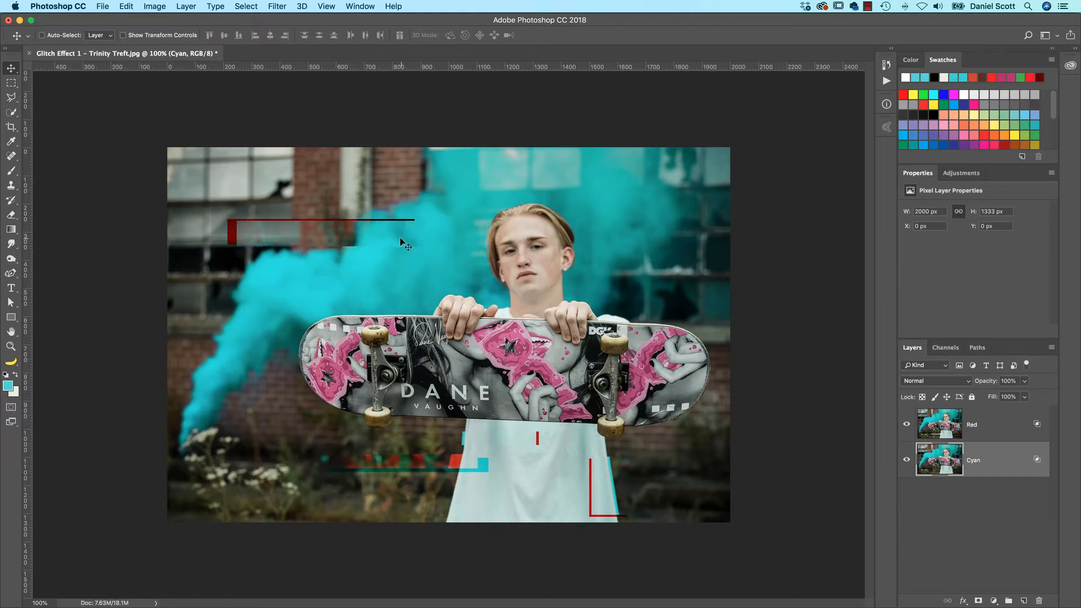
key(ctrl+d)
Step: On the Red layer, offset a strip about 430 × 38 px across the smoke and the skateboard's upper left edge
key(m)
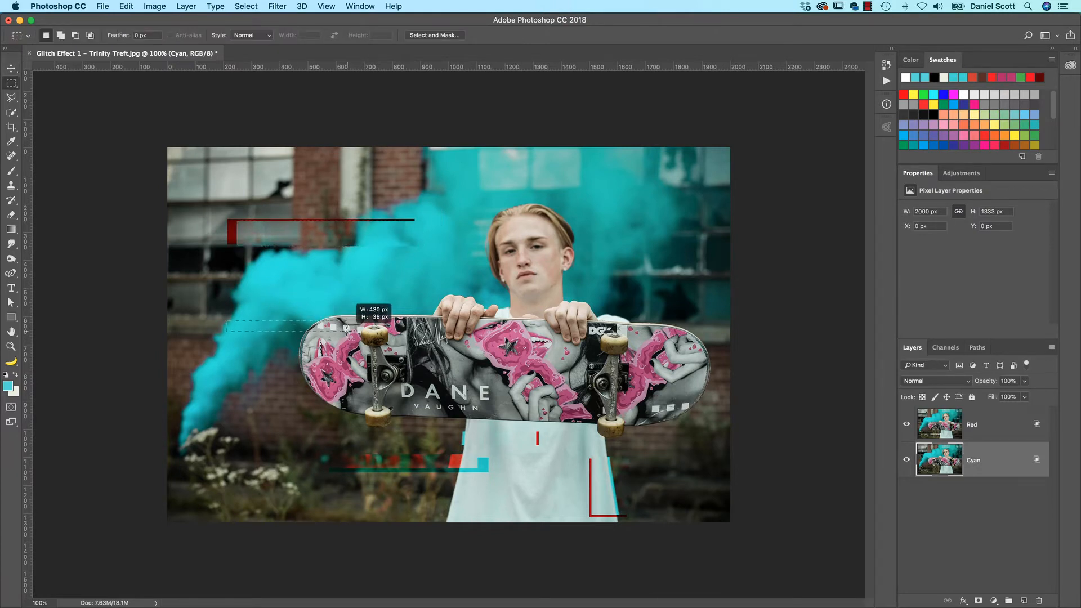
key(alt+bracketright)
mouse_move(224, 316)
mouse_down()
mouse_move(360, 326)
mouse_move(285, 322)
mouse_up()
key(v)
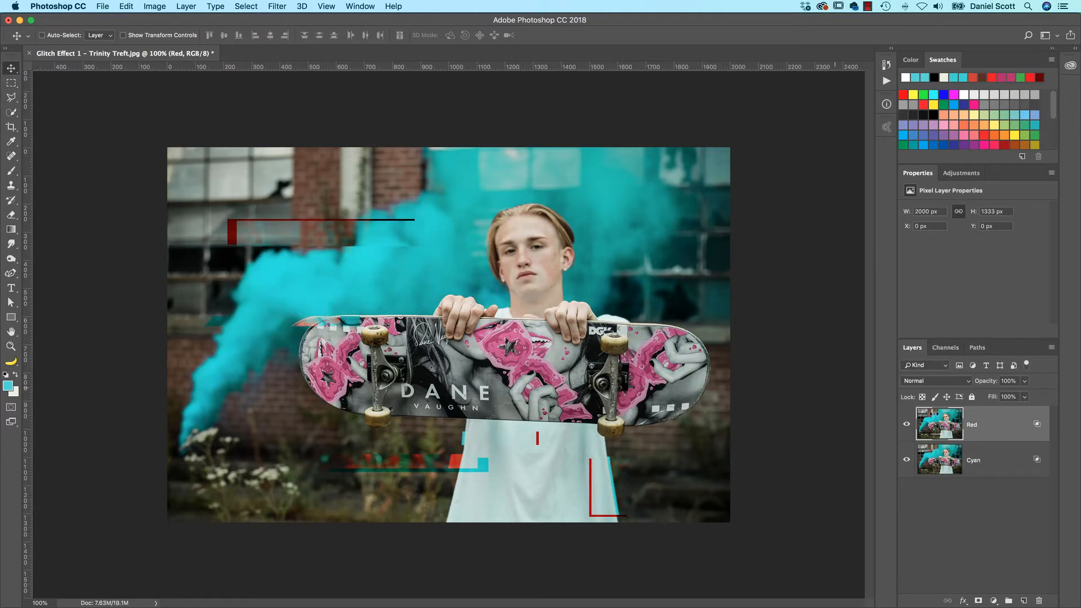
Step: On the Red layer, offset a rectangular area over the top of the skater's hair and clear the selection
key(m)
drag(528, 192, 643, 214)
key(v)
drag(560, 209, 572, 209)
key(super+d)
Step: On the Red layer, offset a small block at the shirt's lower right side and clear the selection
key(m)
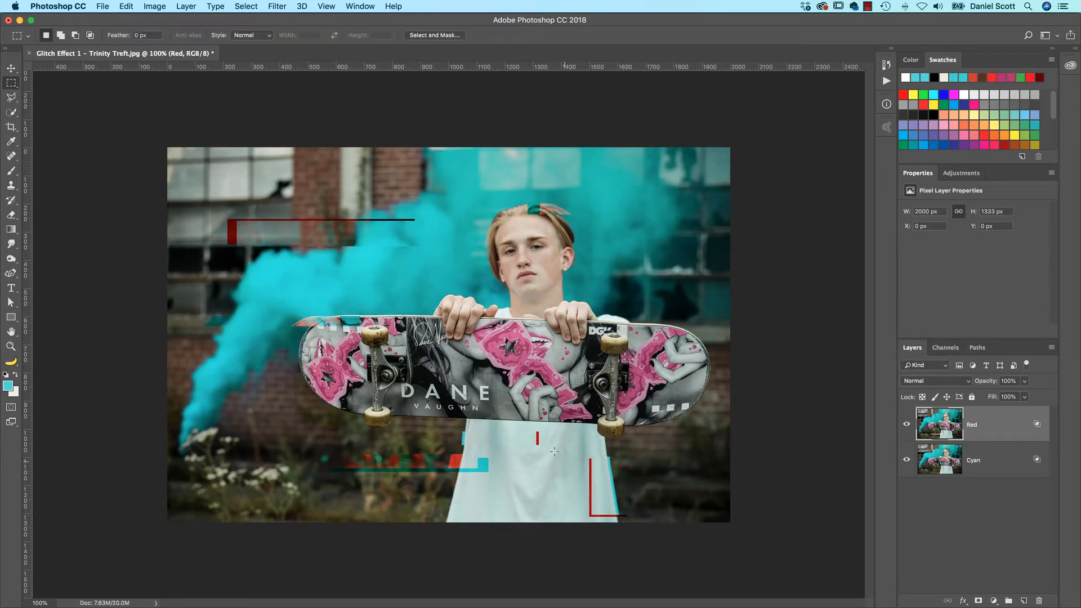
mouse_move(580, 457)
mouse_down()
mouse_move(653, 486)
mouse_move(611, 479)
mouse_move(631, 484)
mouse_up()
key(v)
key(super+d)
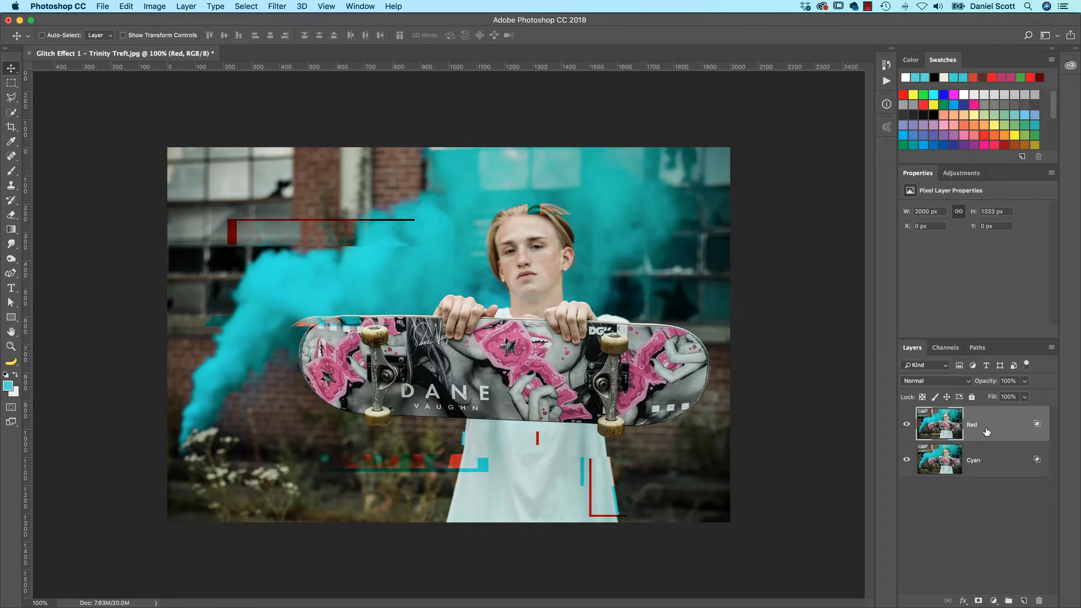
Step: Save the document as "42 How to create the Glitch effect in Adobe Photoshop.psd"
click(104, 7)
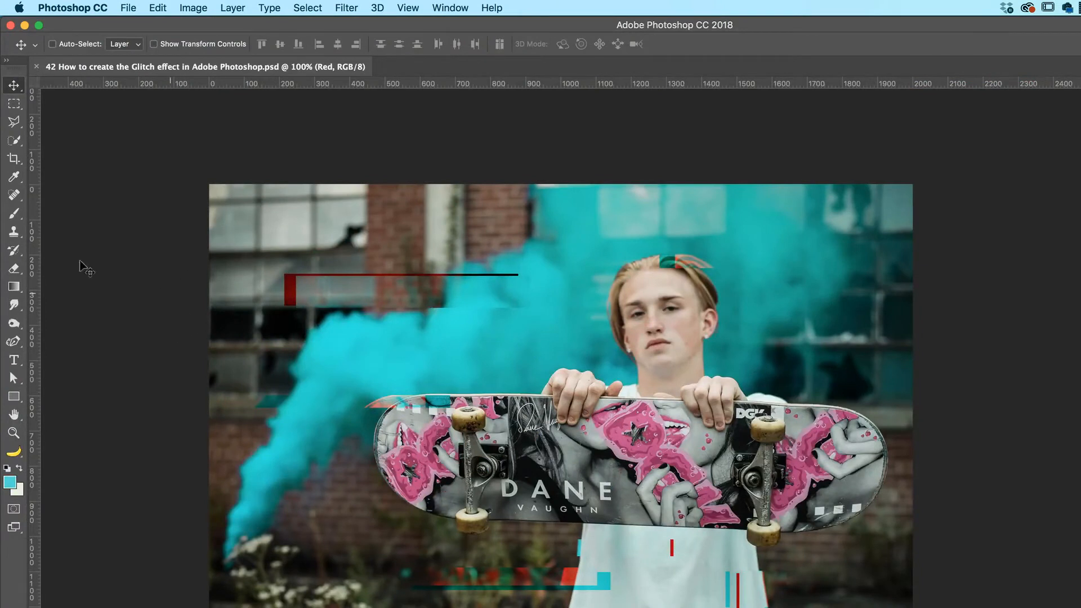
Step: Smear the skateboard's left end on the Red layer and its right end on the Cyan layer using the Smudge tool
click(15, 305)
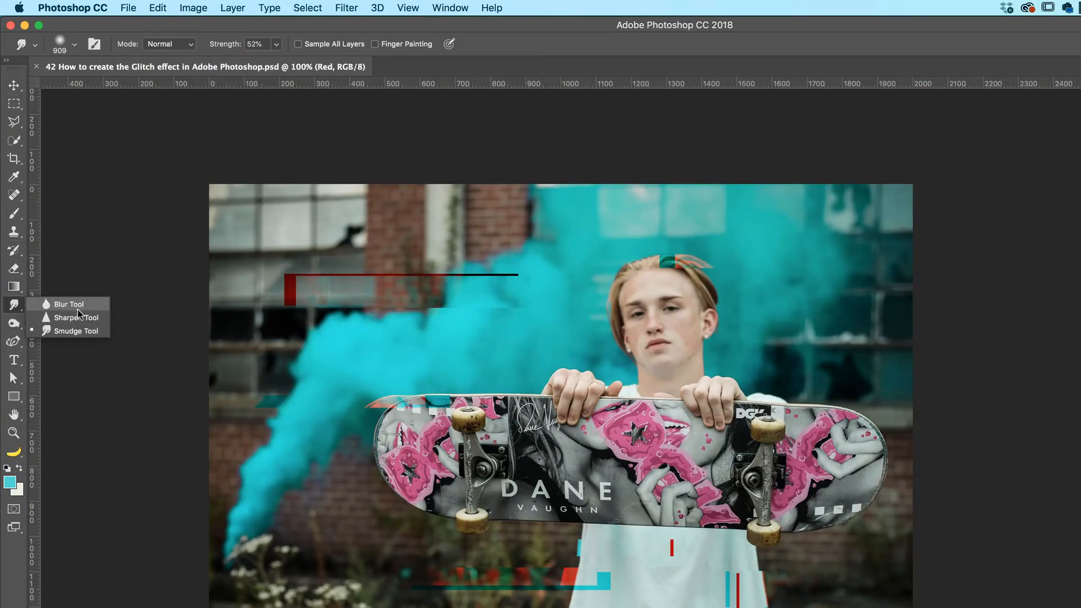
click(76, 332)
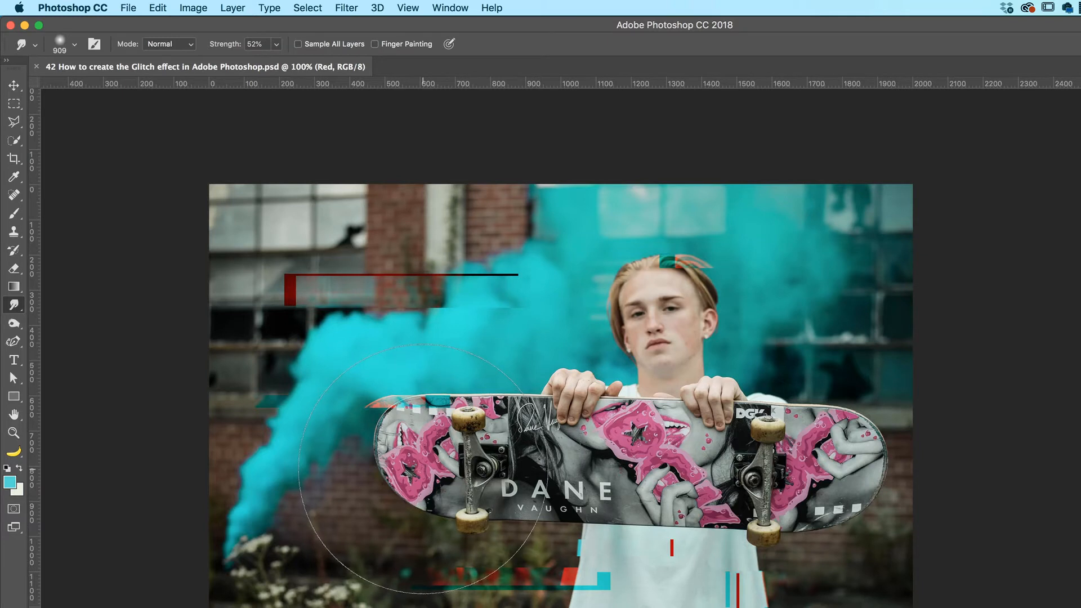
drag(415, 468, 373, 469)
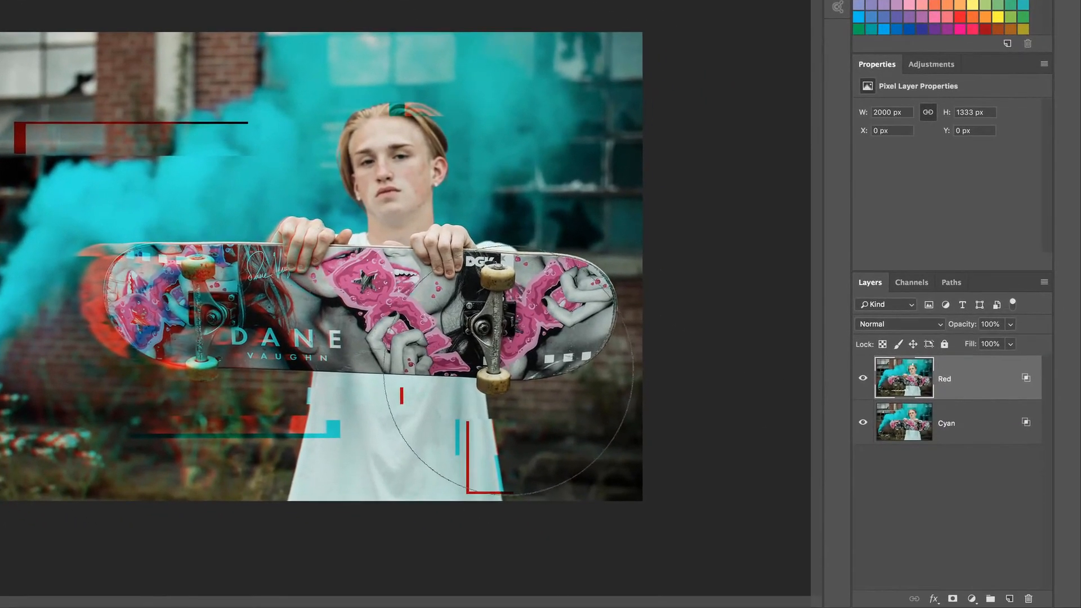
click(903, 436)
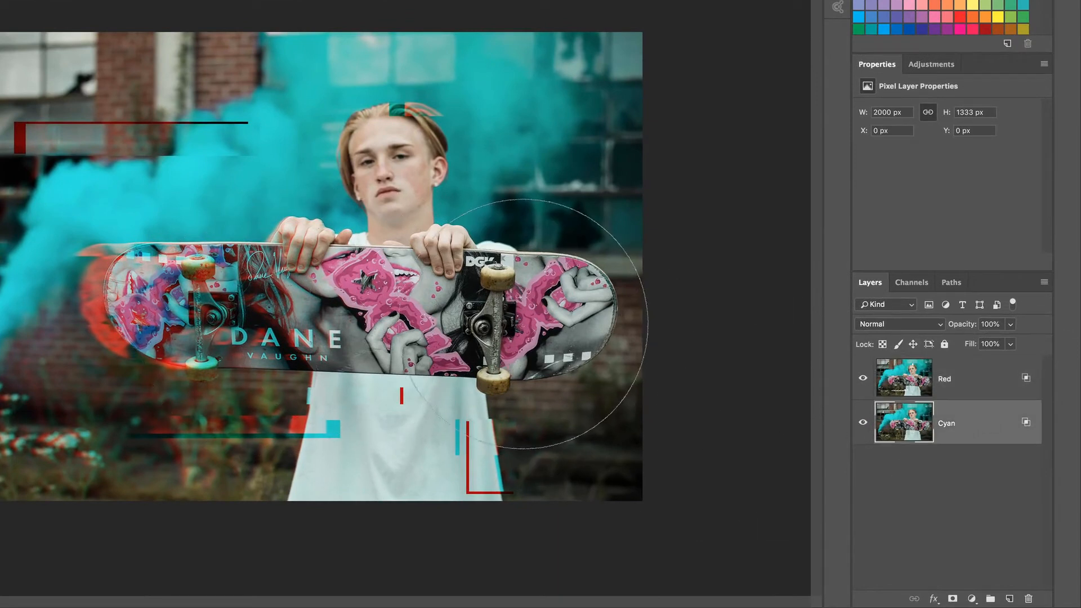
mouse_move(532, 324)
mouse_down()
mouse_move(573, 315)
mouse_move(529, 315)
mouse_move(557, 321)
mouse_move(585, 299)
mouse_up()
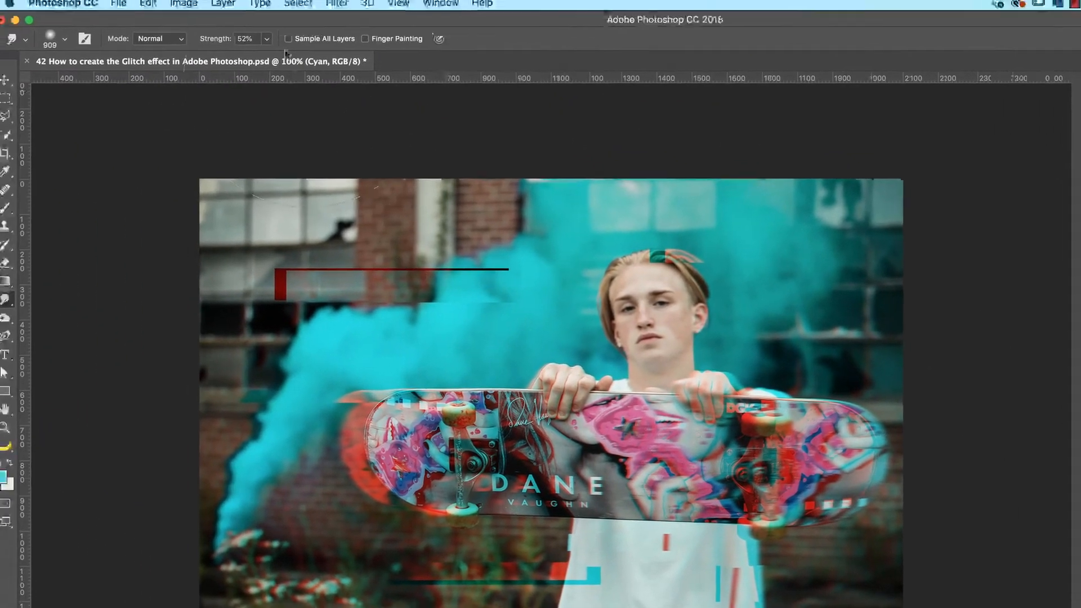
Step: Open the Liquify filter for the Cyan layer
click(303, 6)
mouse_move(344, 9)
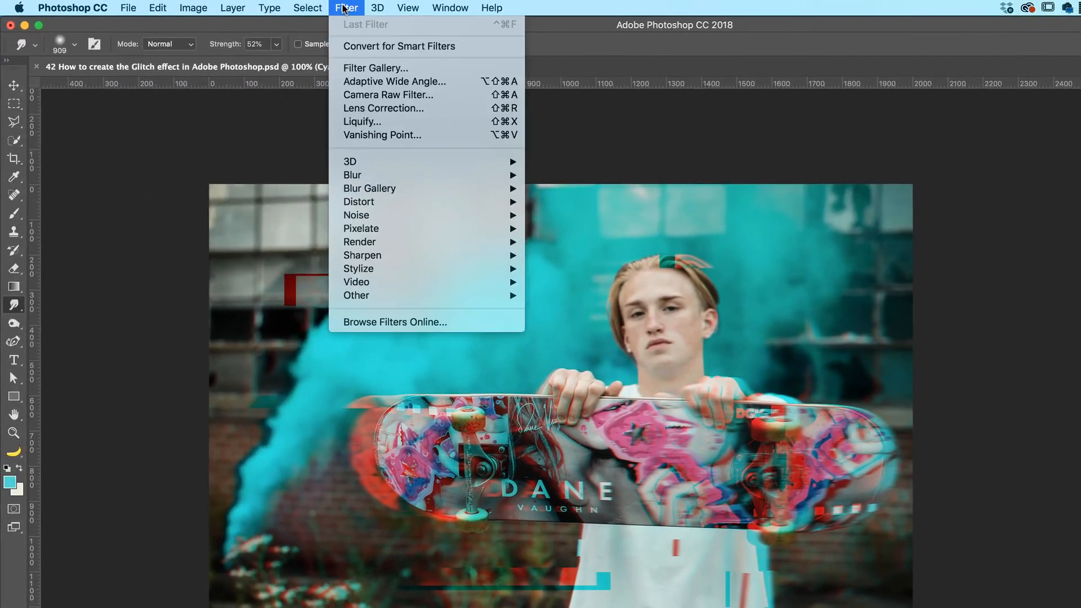
click(363, 122)
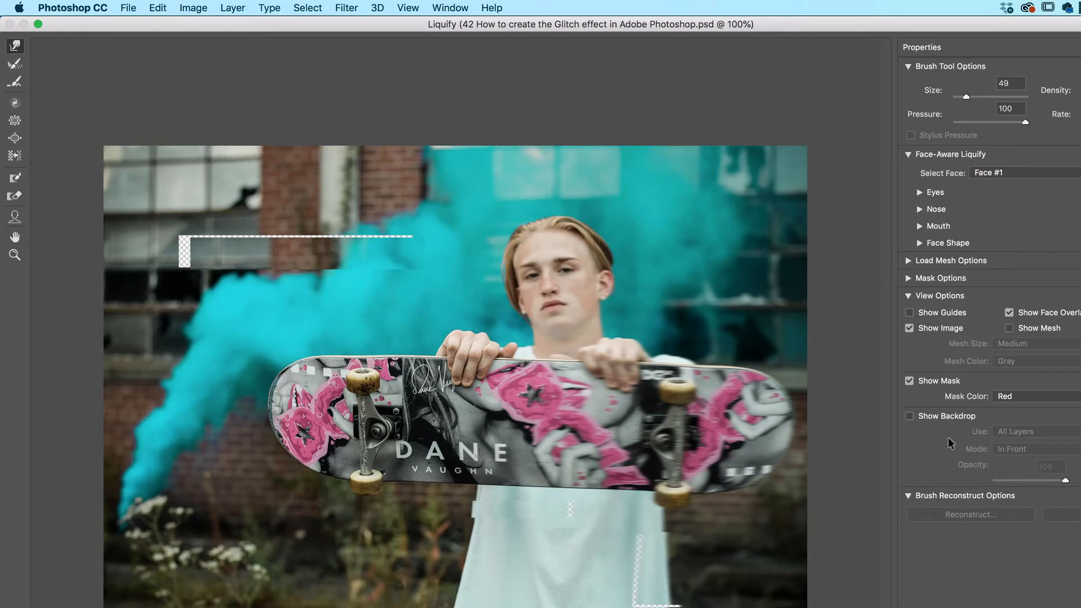
Step: Try a forward warp on the Cyan layer with the all-layers backdrop shown, and hide the backdrop again
click(910, 416)
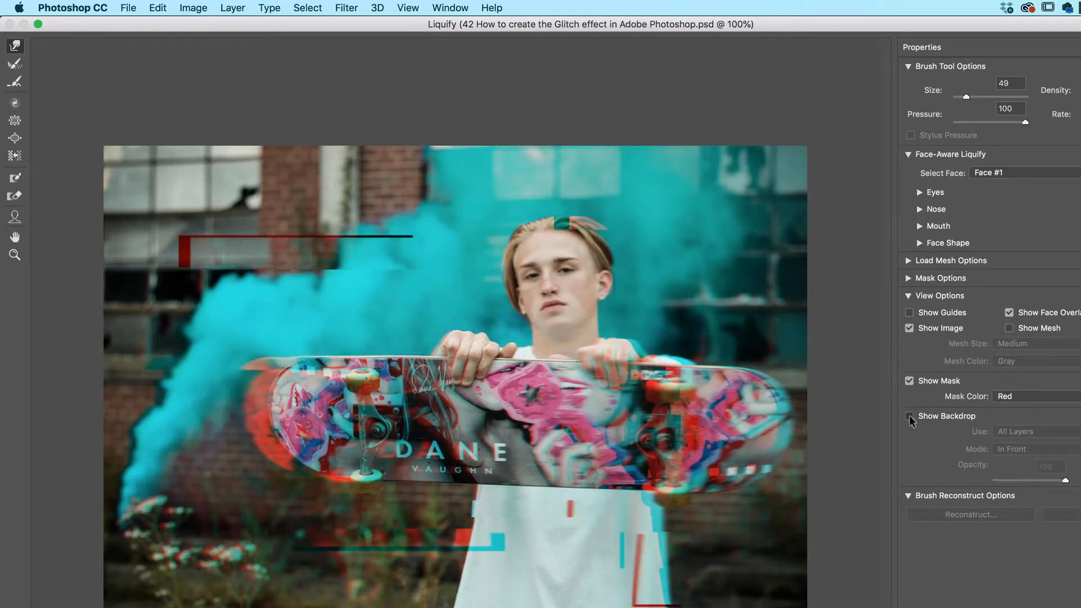
click(909, 417)
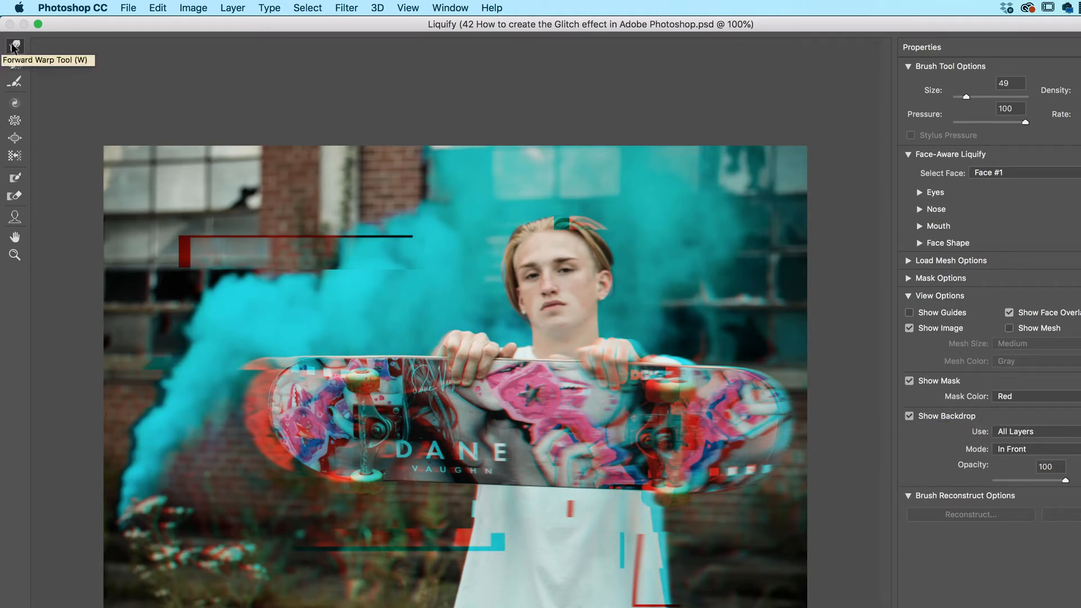
drag(519, 314, 530, 314)
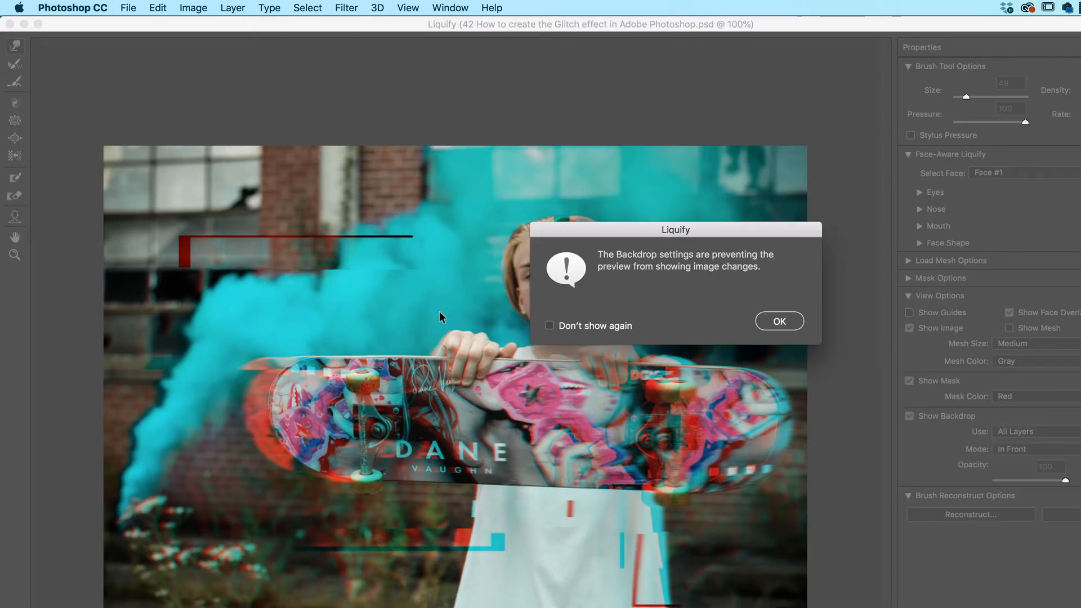
click(771, 322)
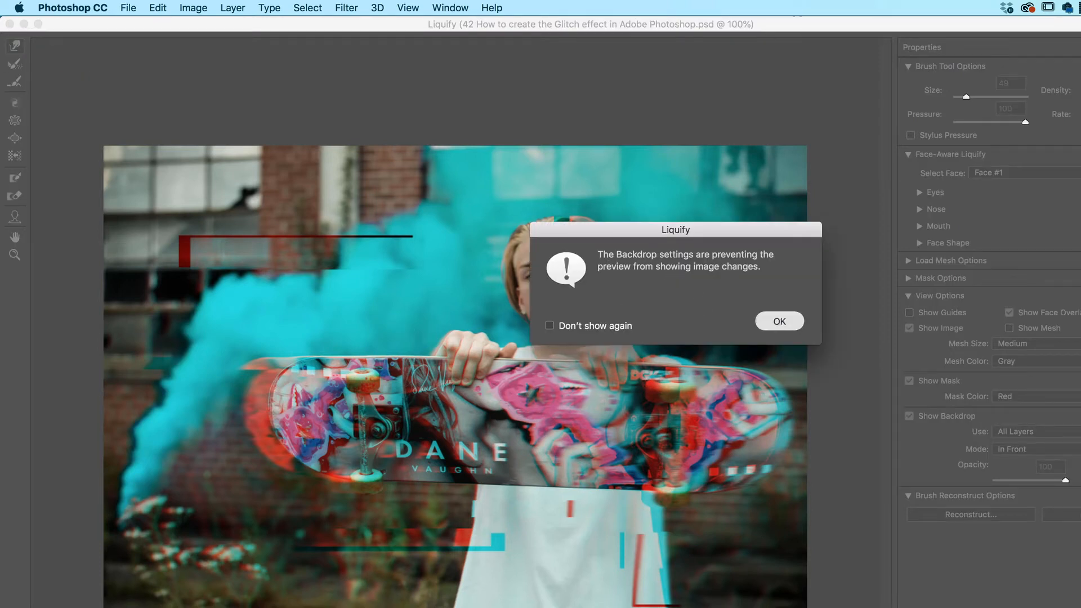
click(910, 417)
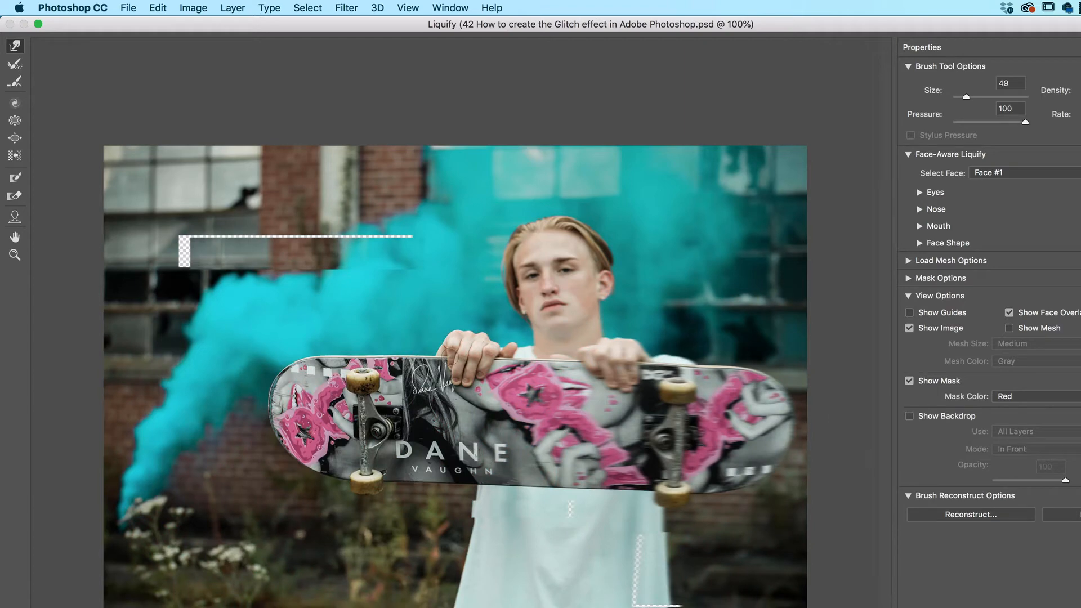
Step: Warp the shirt's lower left edge into wavy spikes on the Cyan layer with a size 82 Forward Warp brush, and apply Liquify
mouse_move(464, 342)
mouse_down()
mouse_move(512, 341)
mouse_move(473, 341)
mouse_up()
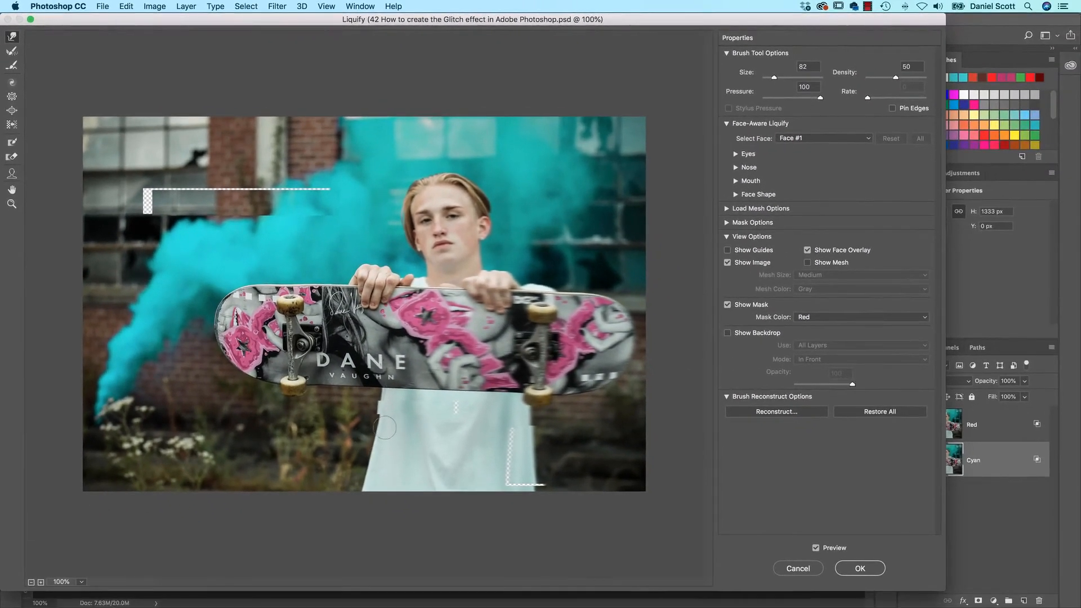
mouse_move(384, 428)
mouse_down()
mouse_move(358, 427)
mouse_move(416, 435)
mouse_move(327, 459)
mouse_move(430, 480)
mouse_up()
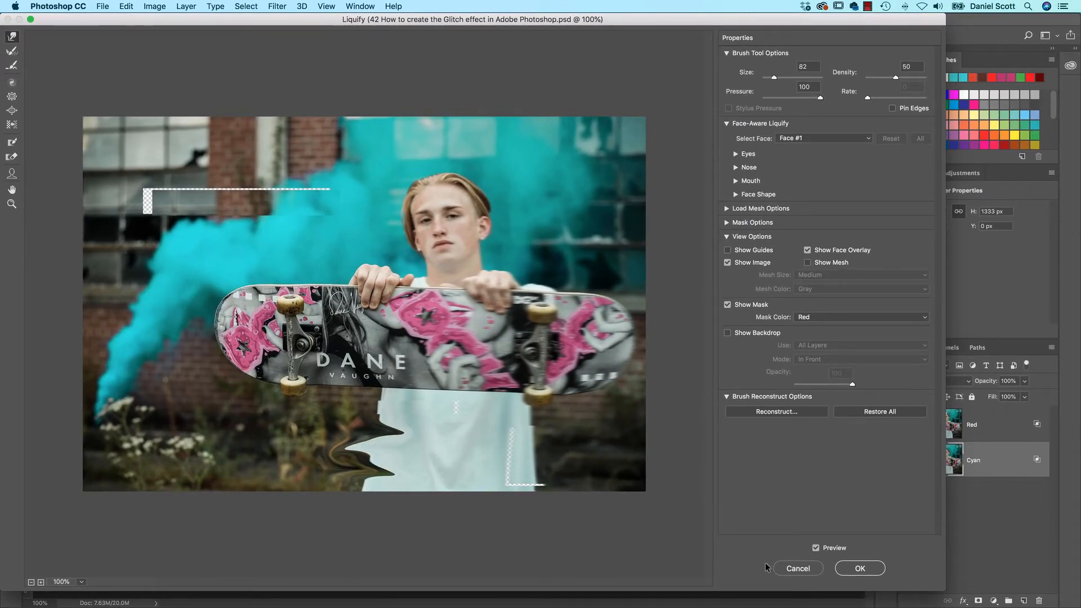
click(860, 568)
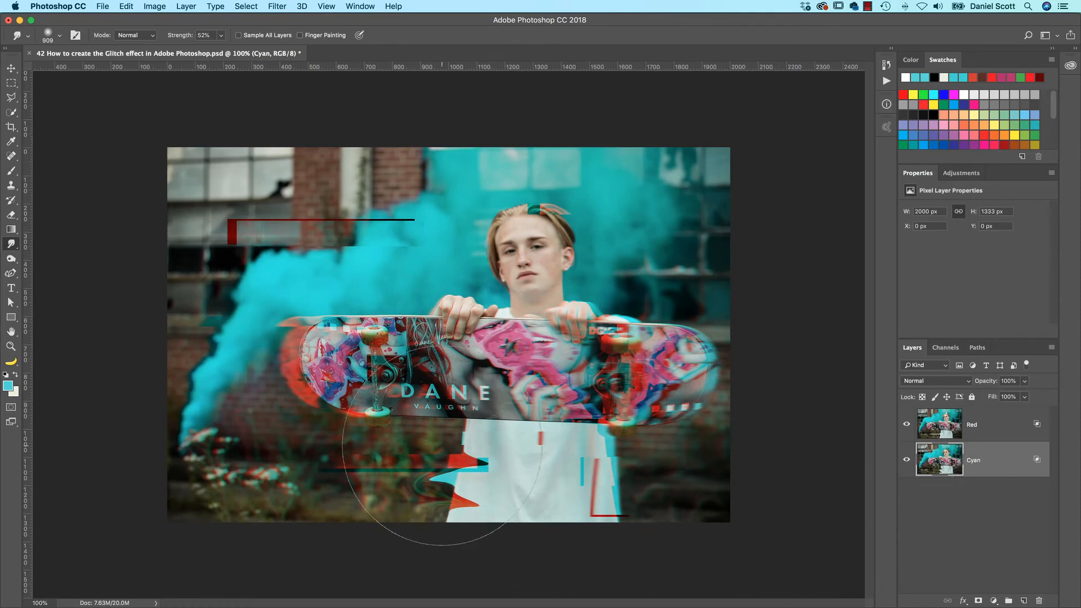
Step: Reopen Liquify on the Cyan layer and bloat the upper left window and brick area with a size 531 brush
click(187, 7)
click(293, 99)
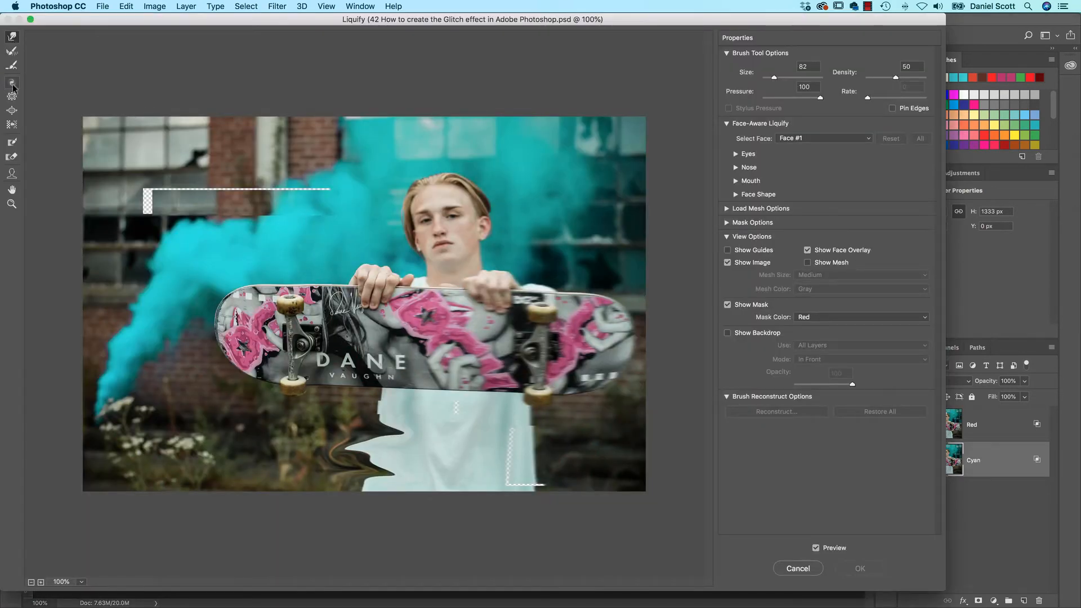
click(13, 113)
key(bracketright)
key(bracketright)
key(bracketright)
key(bracketright)
key(bracketright)
key(bracketright)
key(bracketright)
key(bracketright)
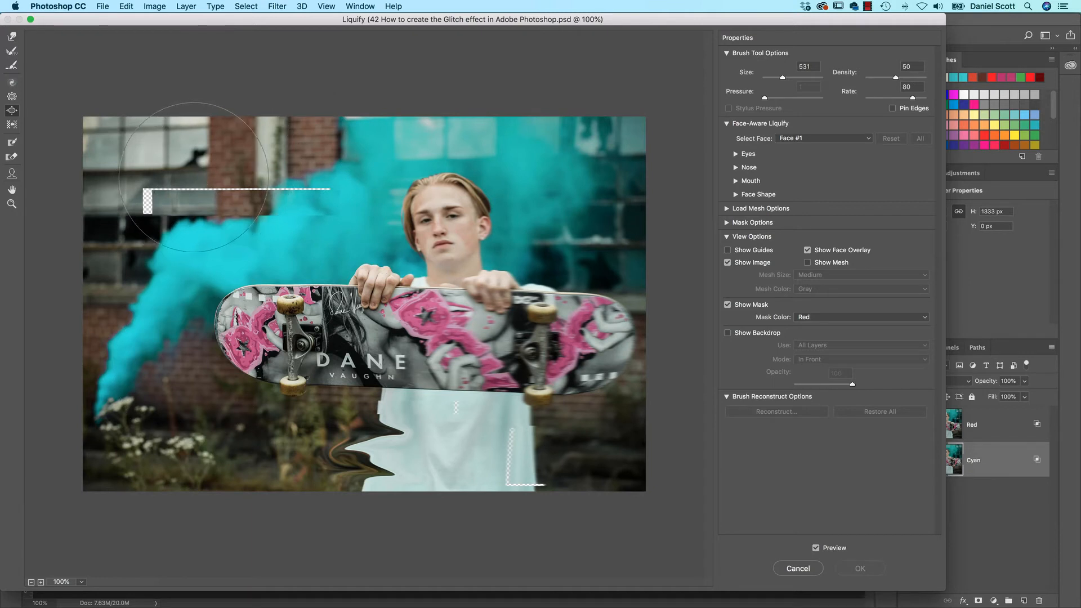
drag(194, 176, 196, 171)
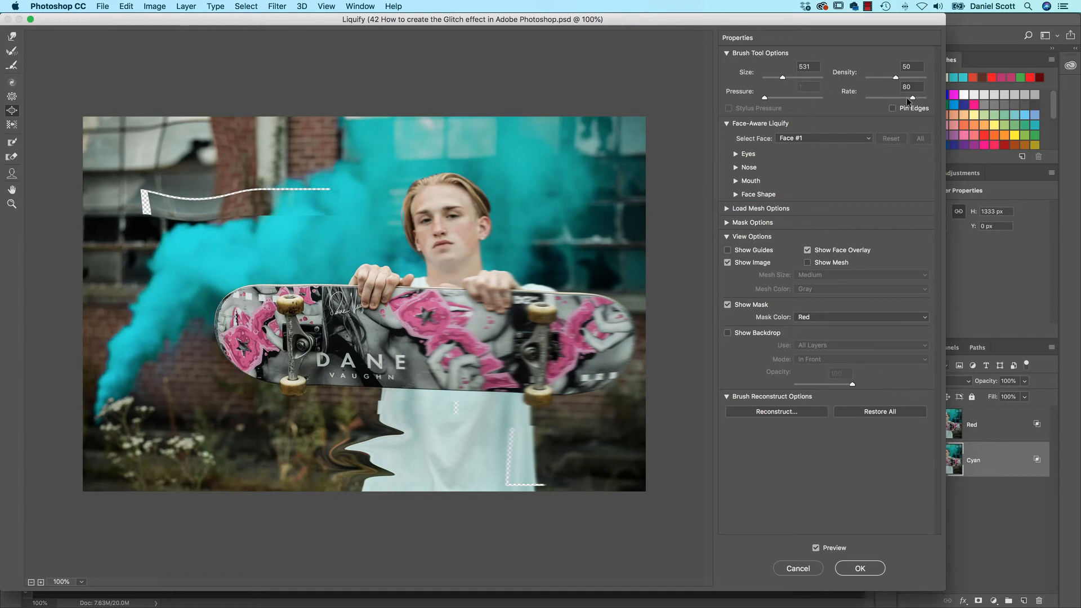
Step: Twirl the plants at the photo's lower left with a size 532 brush, and apply Liquify to the Cyan layer
click(10, 84)
key(alt)
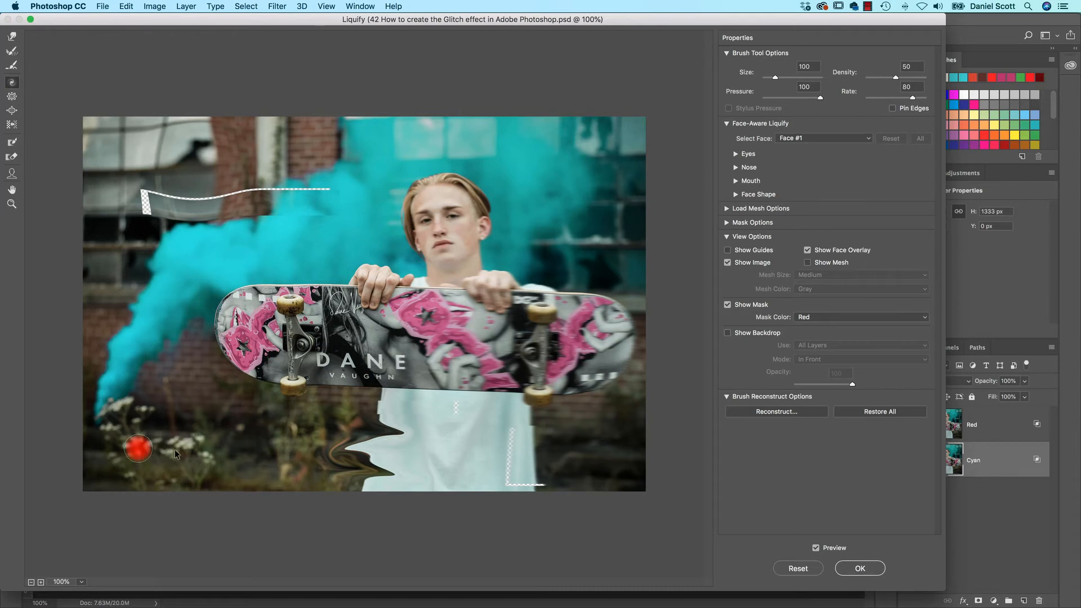
mouse_move(138, 449)
mouse_down()
mouse_move(245, 449)
mouse_move(213, 450)
mouse_move(223, 450)
mouse_up()
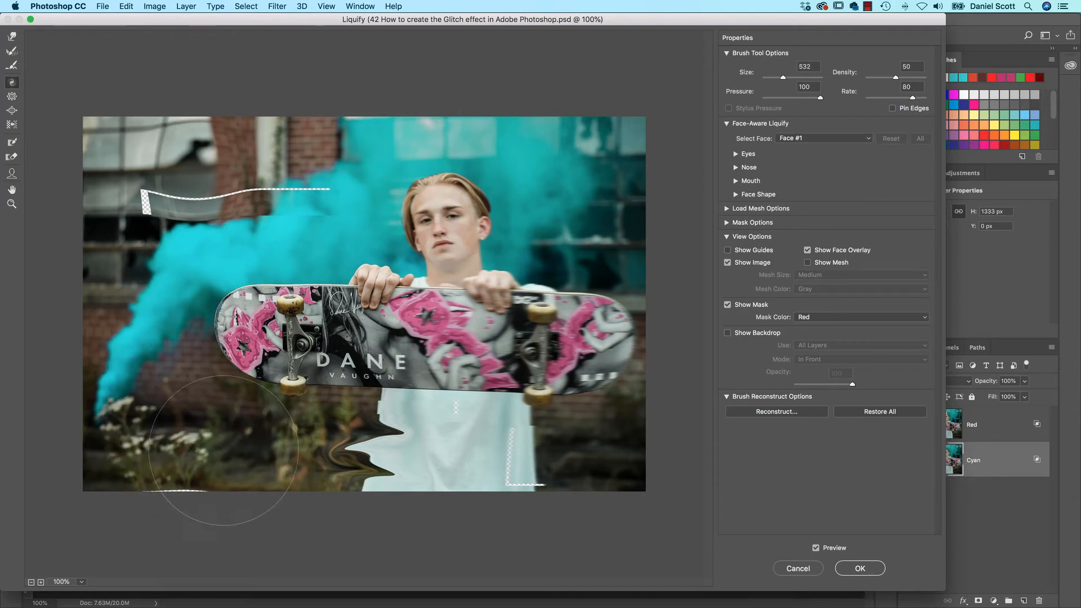
click(860, 568)
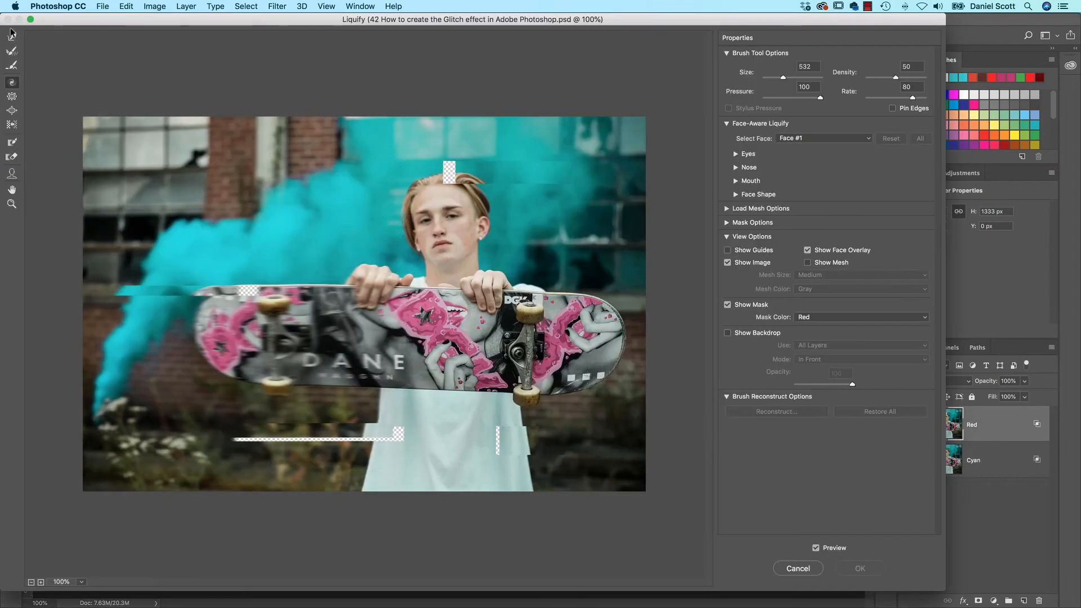
Step: Try long leftward forward warps from the skater's hair on the Red layer with a size 194 brush, and undo them
click(12, 37)
drag(416, 188, 171, 190)
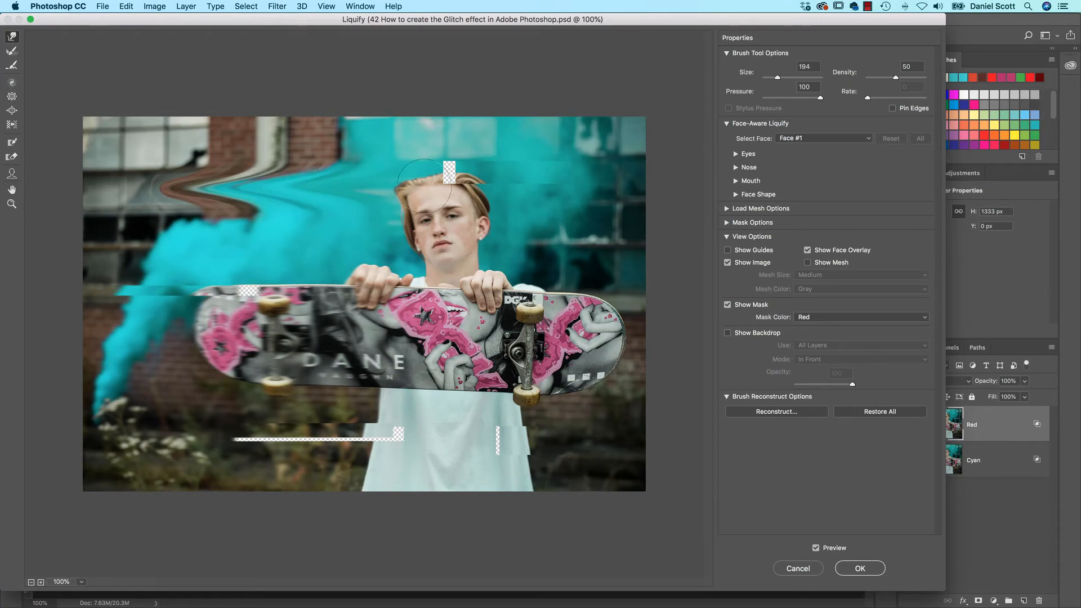
drag(436, 191, 33, 200)
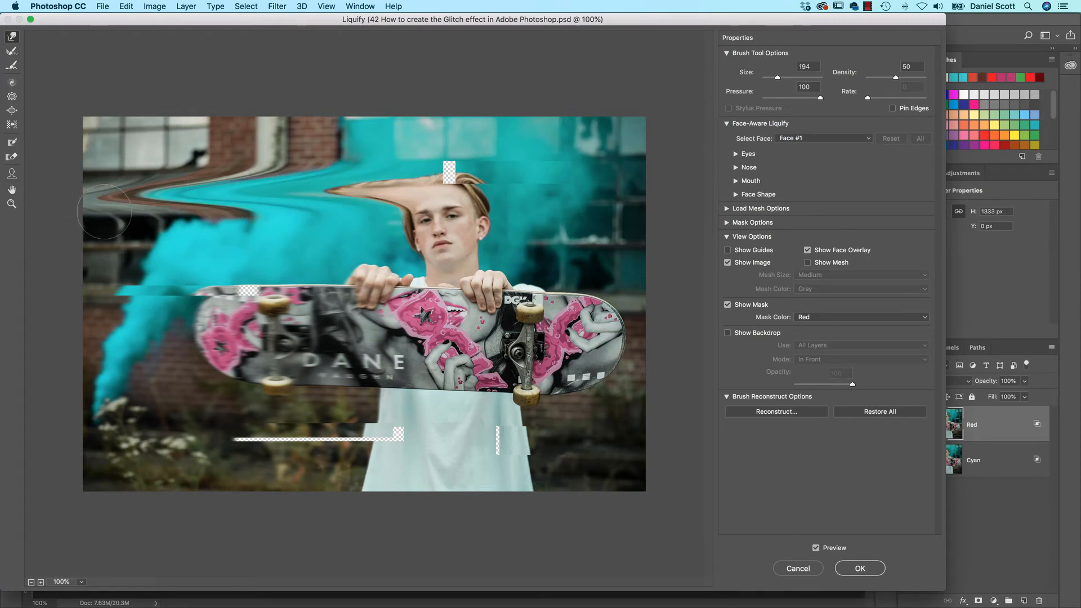
key(ctrl+alt+z)
key(ctrl+alt+z)
key(super+alt+z)
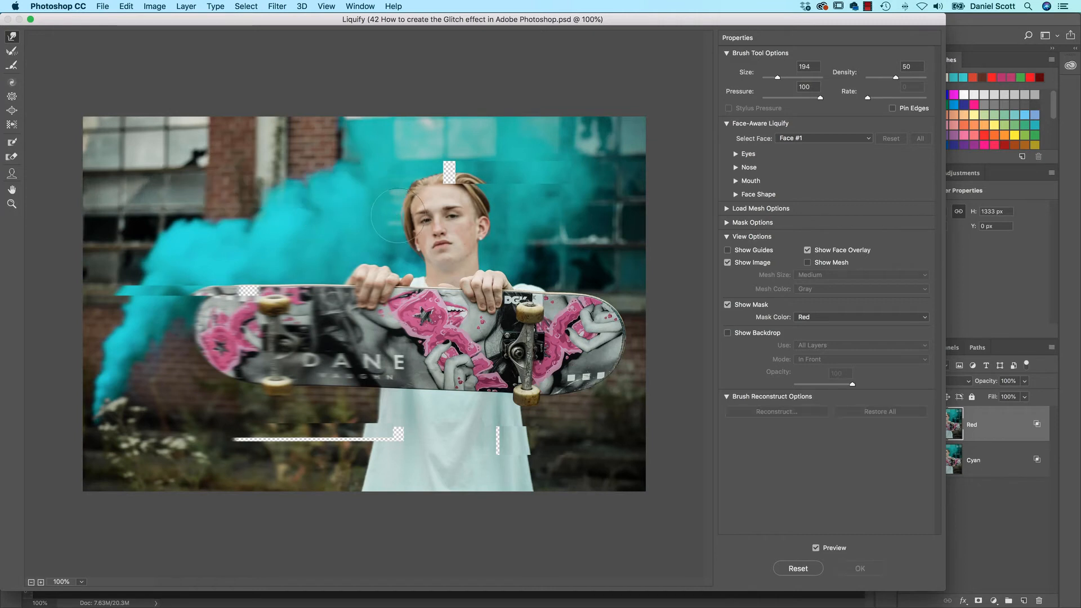
Step: Warp the hair's right side outward and the smoke on the left sideways on the Red layer, and apply Liquify
mouse_move(480, 208)
mouse_down()
mouse_move(446, 208)
mouse_move(601, 213)
mouse_up()
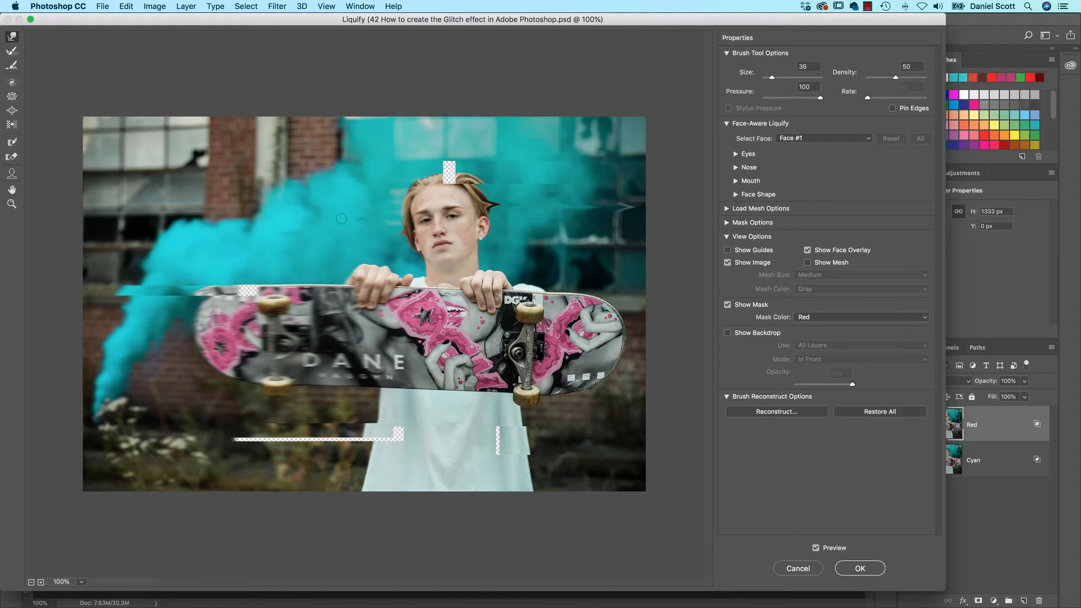
drag(341, 218, 209, 218)
click(857, 568)
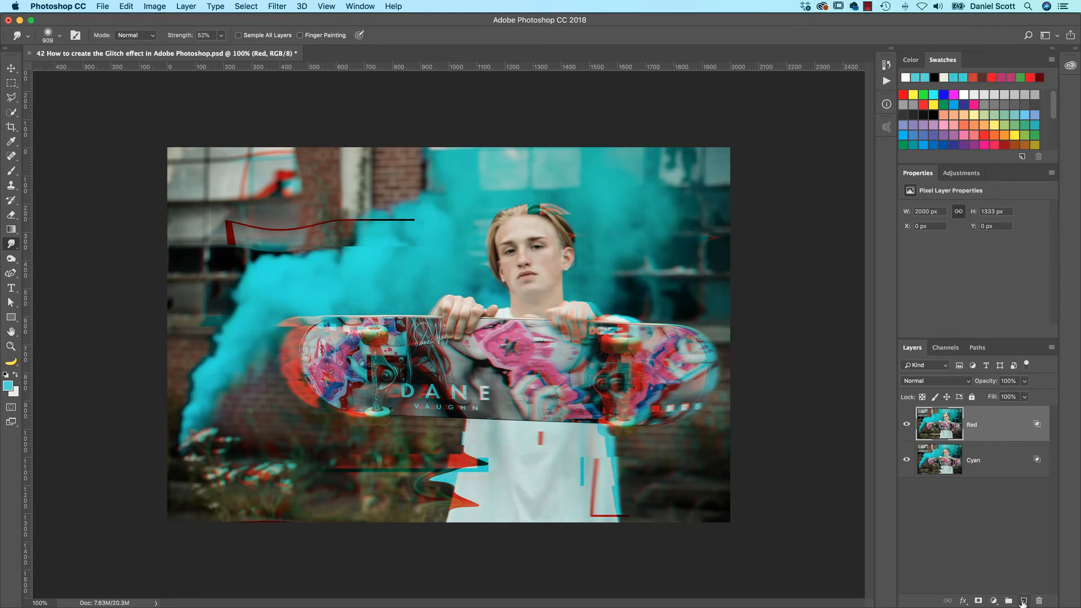
Step: Add a new layer above Red and name it "Red Brush"
click(1024, 601)
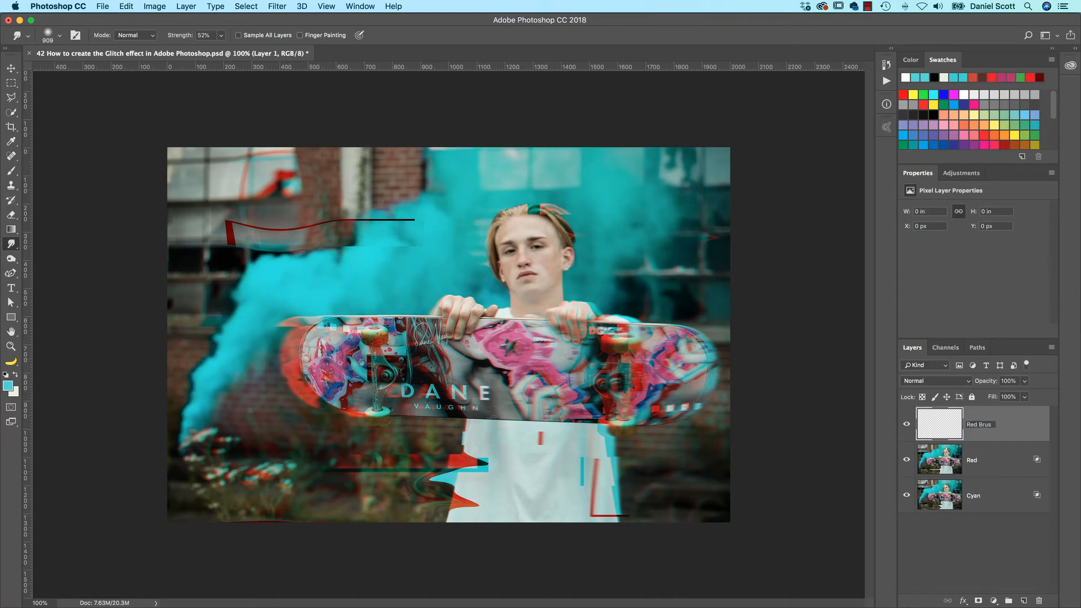
text(Red Brush)
key(Return)
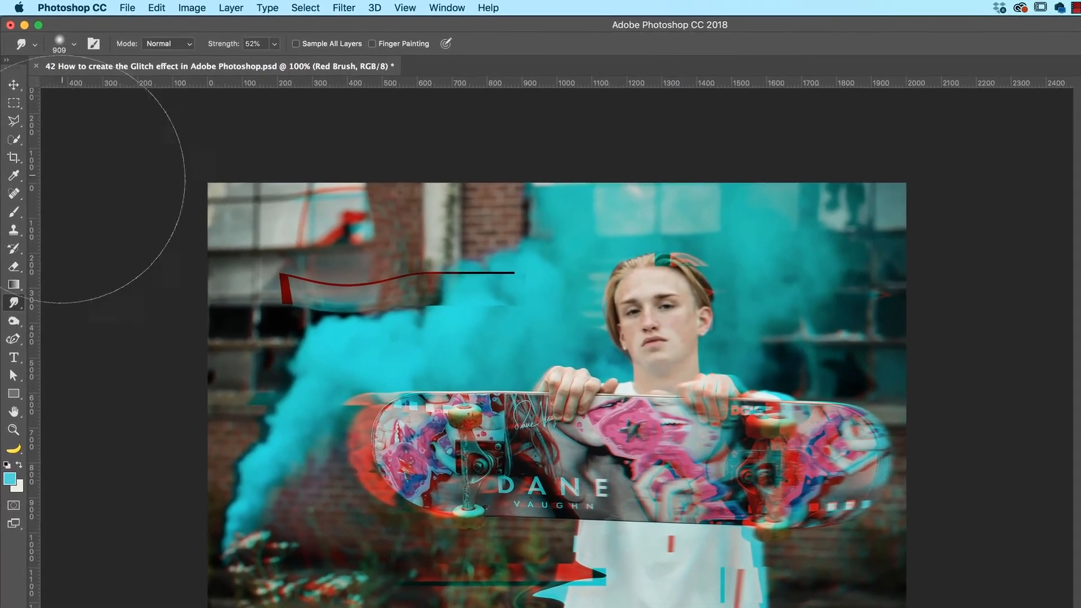
Step: Set the Brush tool to the Supreme Spatter preset of Kyle's Spatter Brushes in Special Effects Brushes
click(11, 171)
click(75, 44)
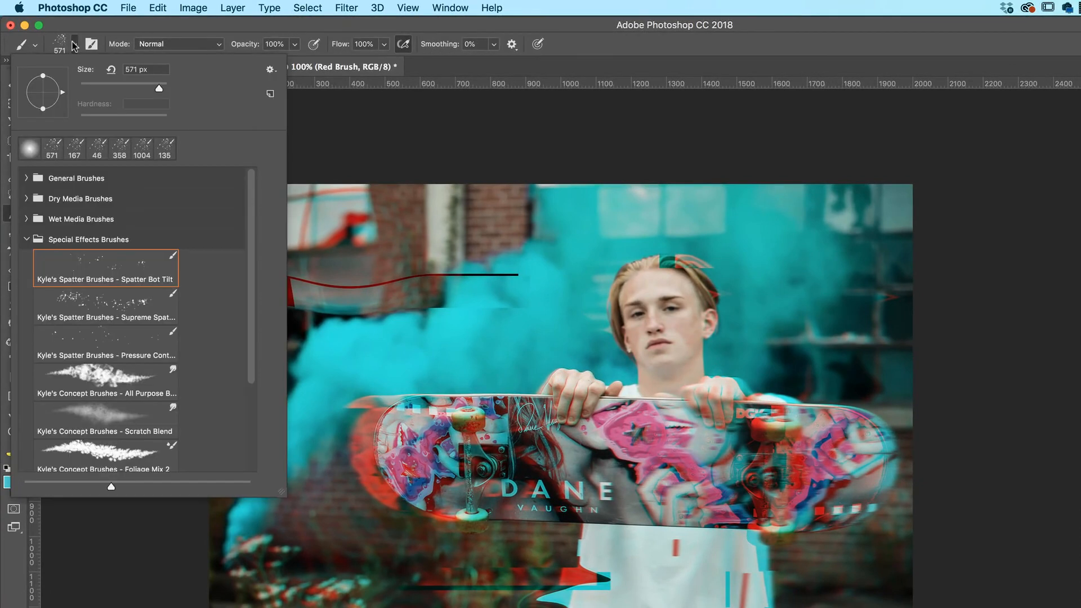
click(28, 239)
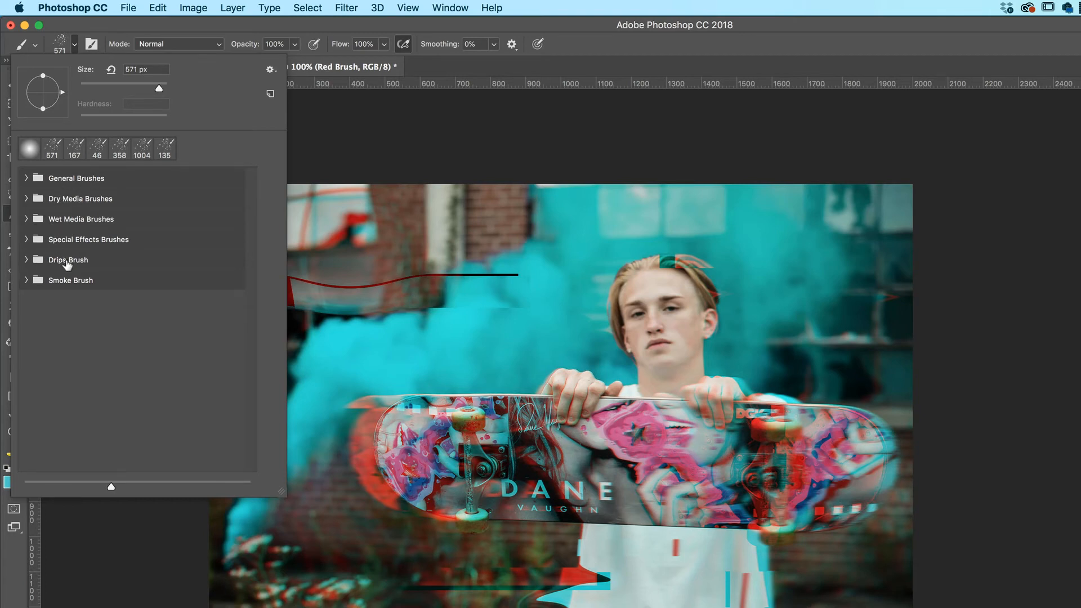
click(52, 243)
click(25, 239)
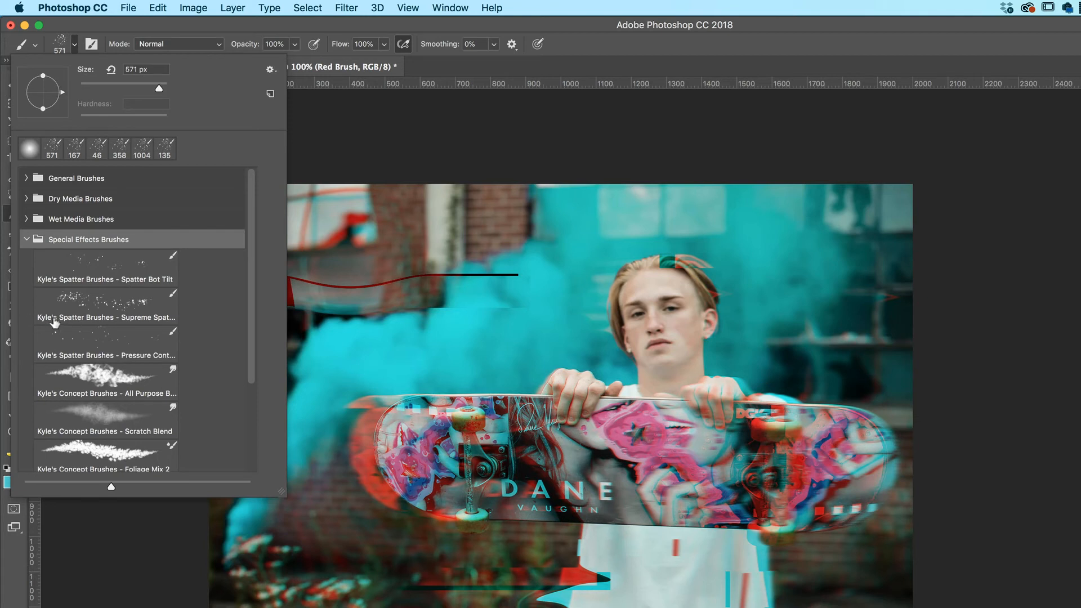
click(103, 303)
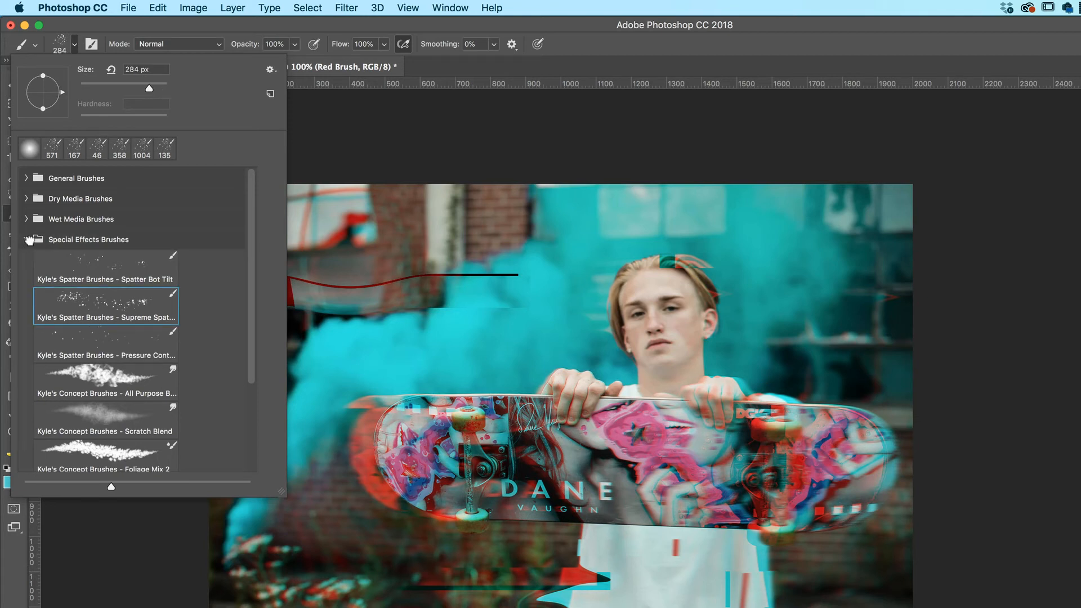
click(28, 240)
click(135, 31)
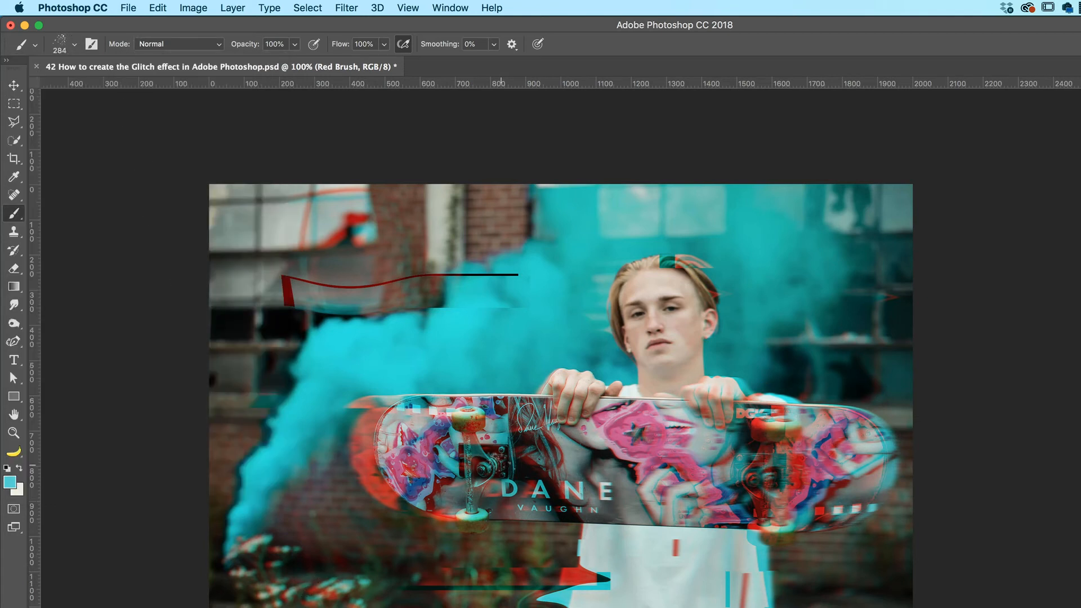
Step: Sample the red of the smear at the skateboard's left end as the brush color
key(i)
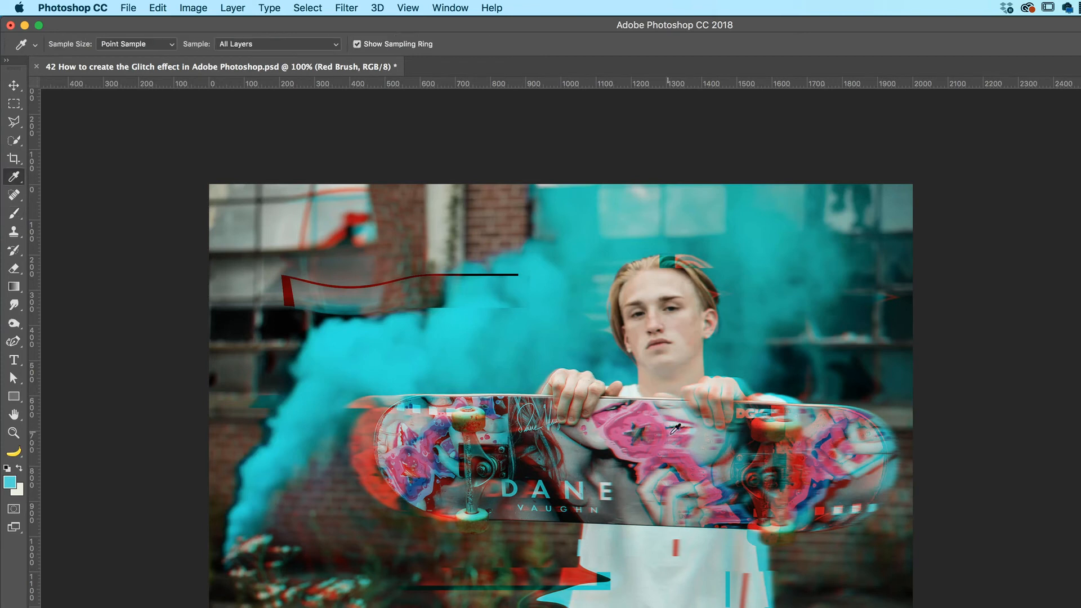
click(352, 499)
key(b)
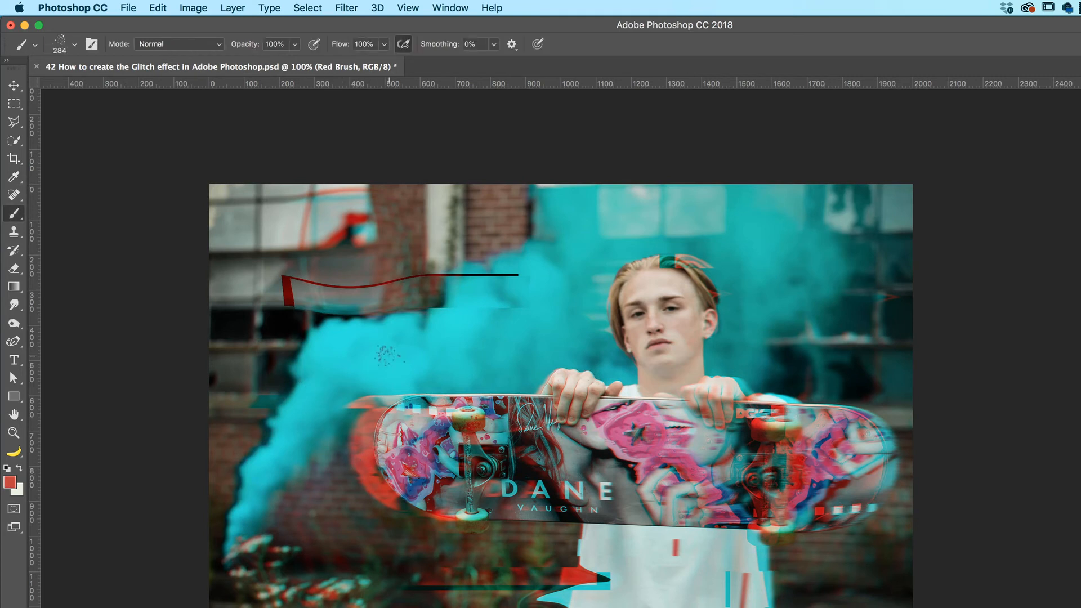
Step: Paint red spatter over the teal smoke above the skateboard on the Red Brush layer, undoing unwanted strokes
drag(414, 420, 451, 418)
drag(465, 327, 376, 329)
click(416, 315)
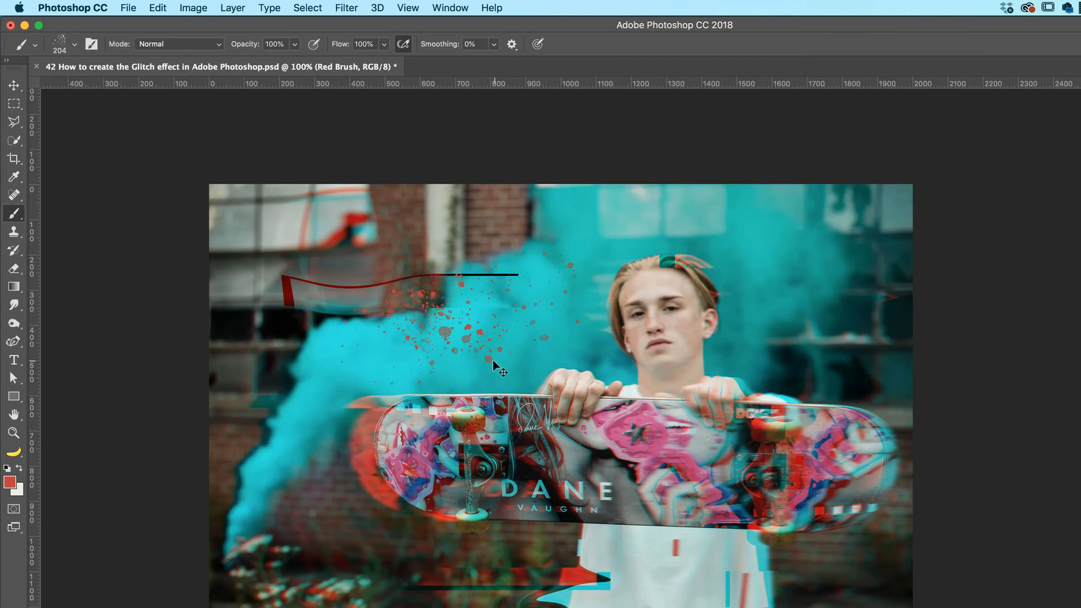
key(super+z)
drag(474, 372, 265, 362)
key(super+z)
key(super+z)
Step: Switch the brush to the "Kyle's Spatter Brushes - Spatter Bot Tilt" preset
click(75, 44)
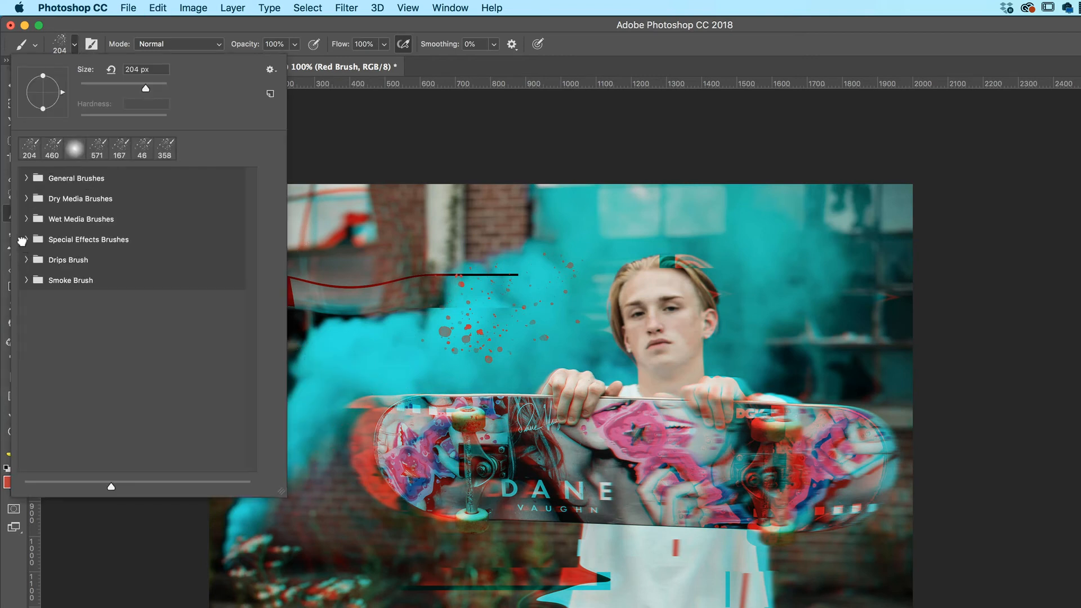
click(25, 239)
click(125, 278)
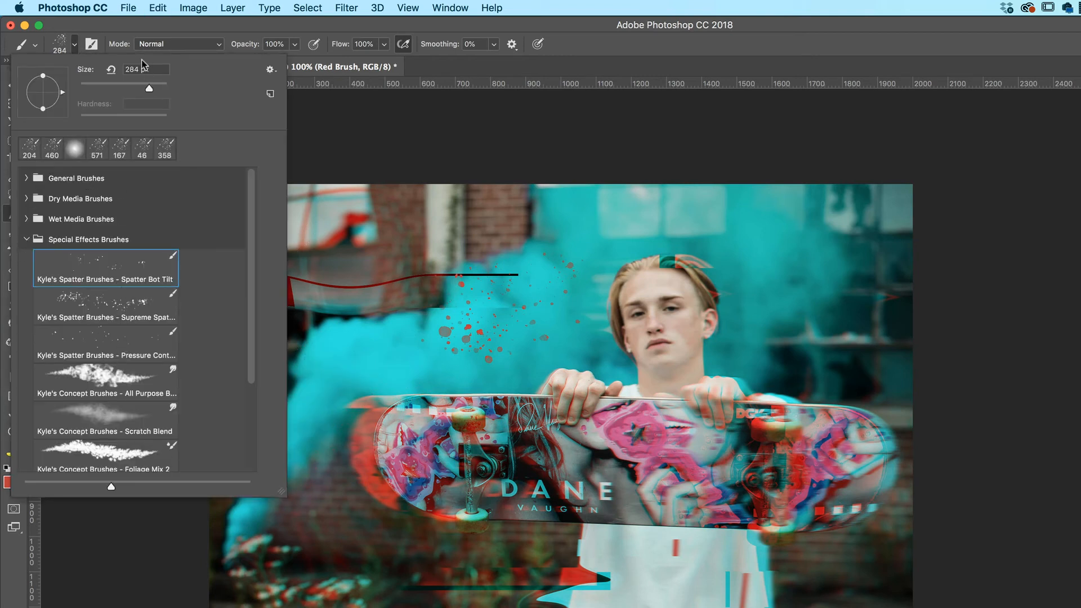
click(154, 28)
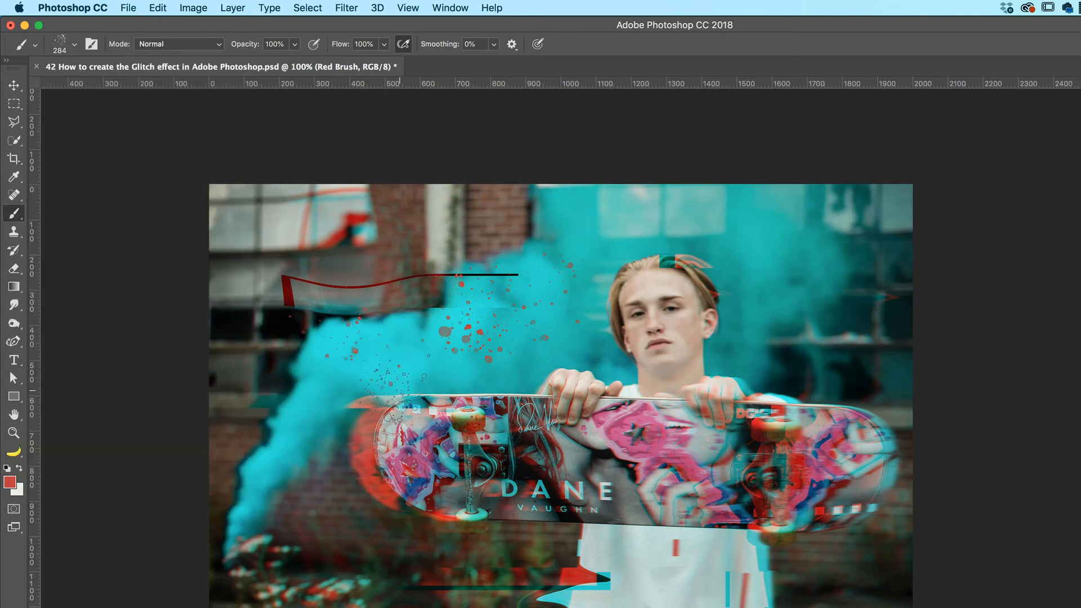
Step: Enlarge the spatter brush to about 878 px and scatter more red spatter over the photo's left side, outside the face
drag(376, 402, 482, 402)
click(345, 344)
click(354, 450)
click(350, 574)
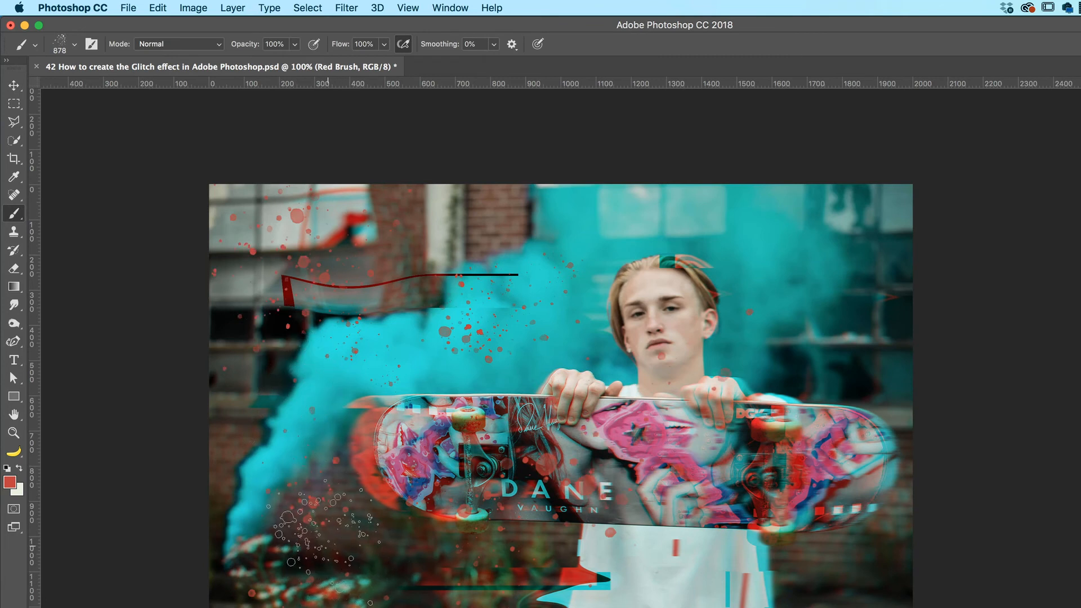
click(376, 500)
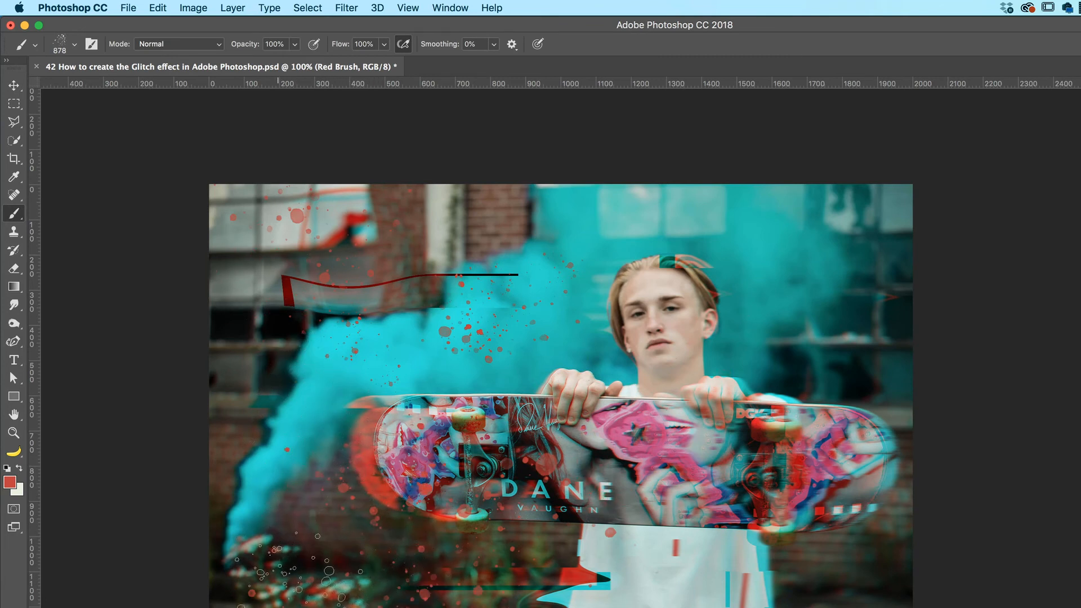
ctrl+alt+drag(386, 420, 170, 431)
drag(386, 403, 112, 434)
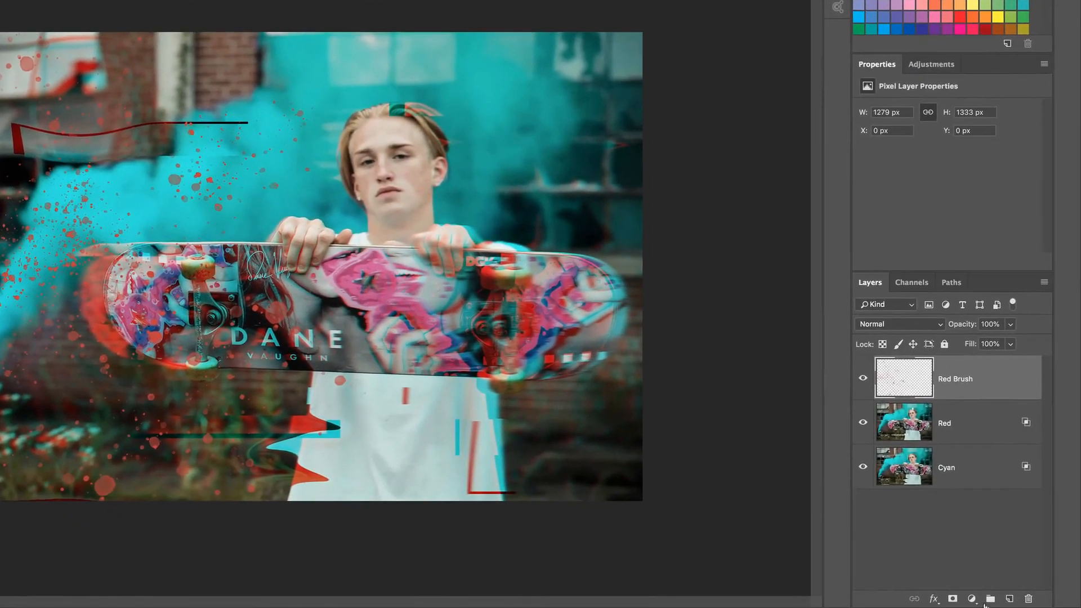
Step: Add a new layer above Red Brush and name it Cyan
click(1010, 599)
double_click(942, 383)
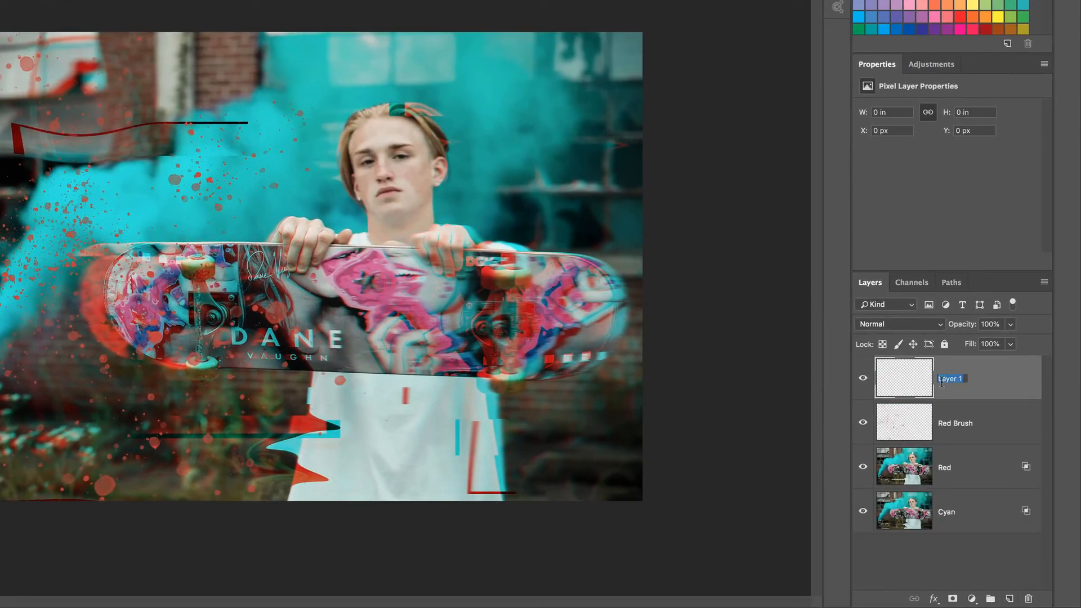
text(Cyan)
key(Return)
Step: Paint cyan spatter above and below the skateboard's right end on the new Cyan layer, using a smaller brush for finer drops
click(515, 197)
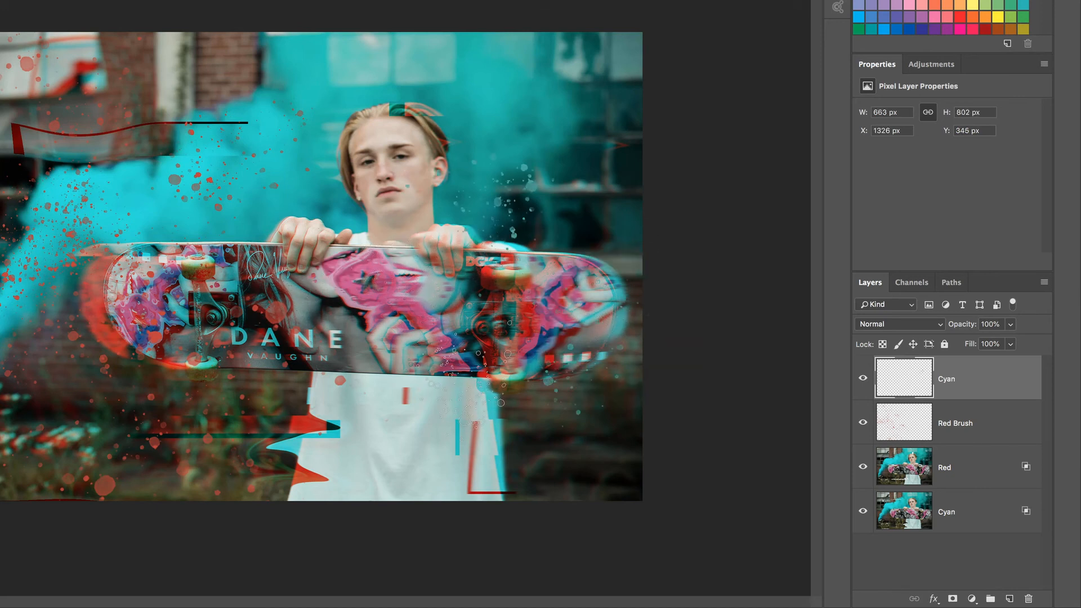
drag(557, 337, 525, 337)
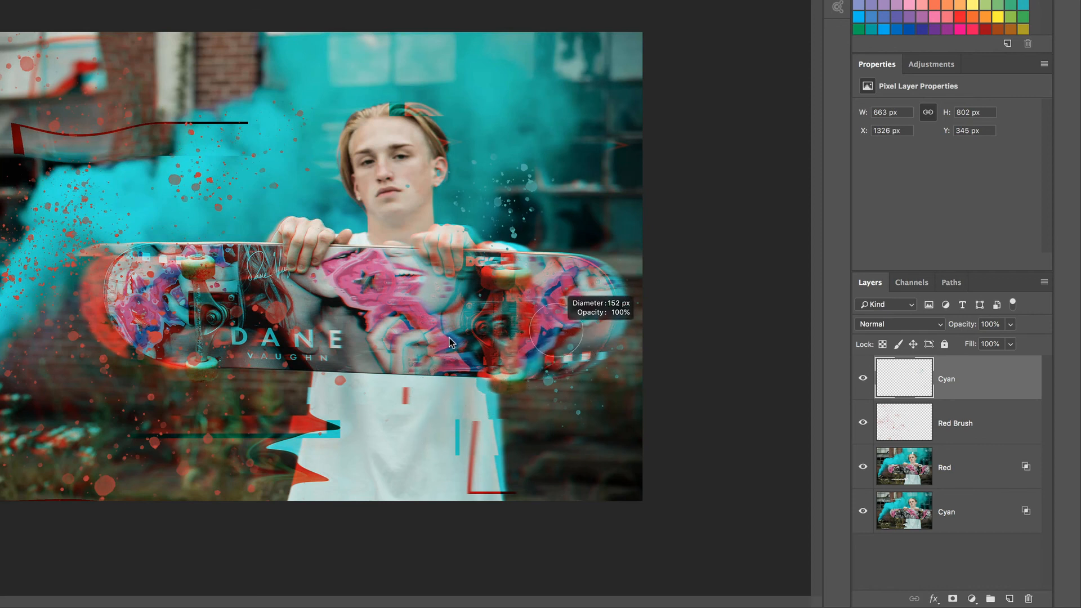
click(539, 208)
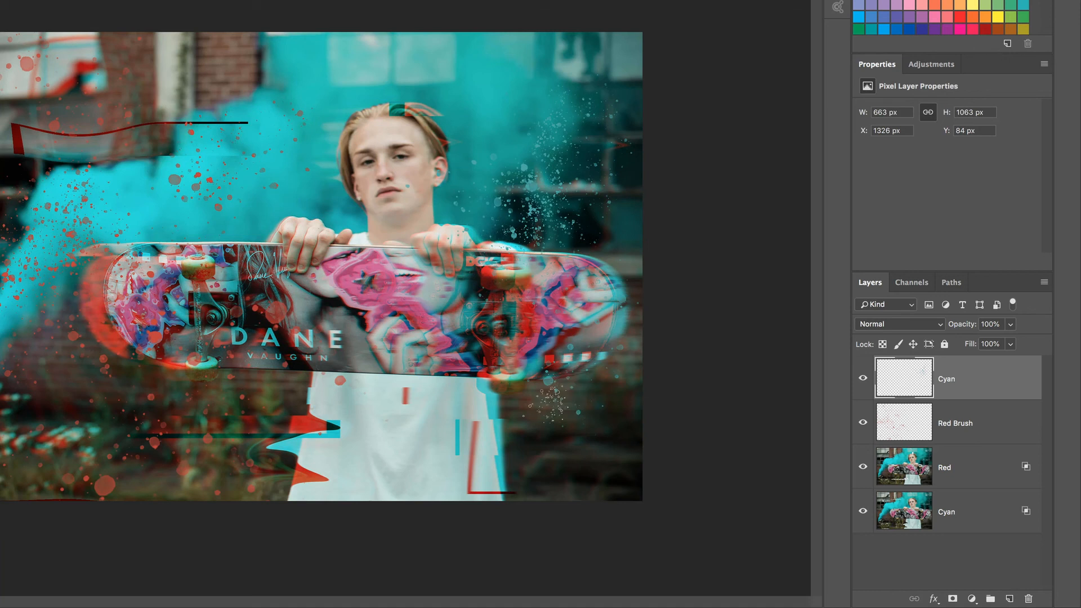
click(525, 410)
Step: Try a larger cyan spatter stamp over the skateboard's left half and the shirt on the Cyan layer, and undo it
drag(341, 430, 384, 430)
drag(282, 340, 349, 339)
click(290, 338)
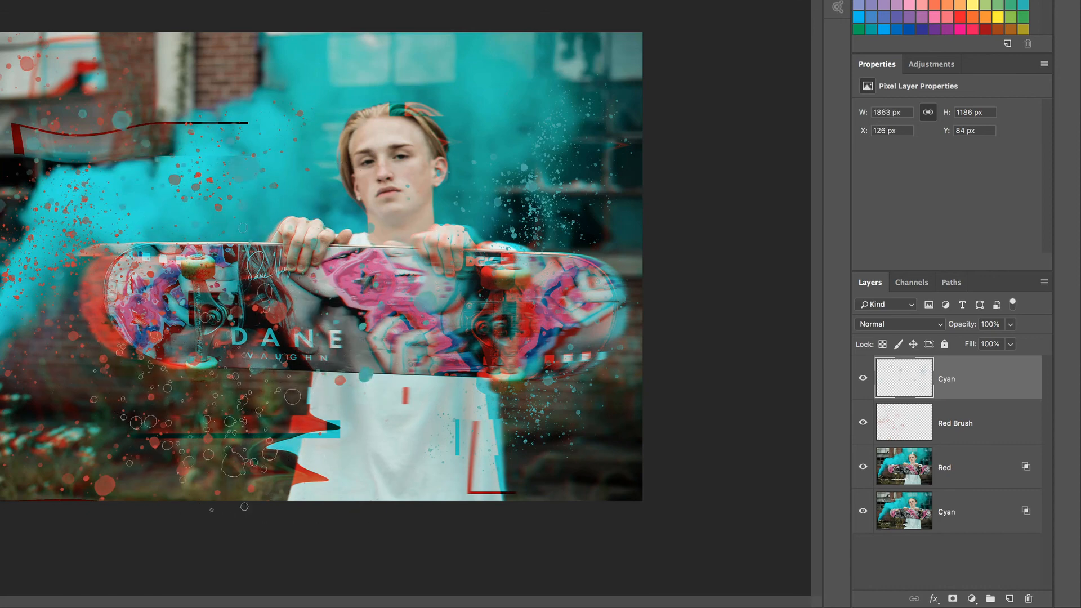
key(ctrl+z)
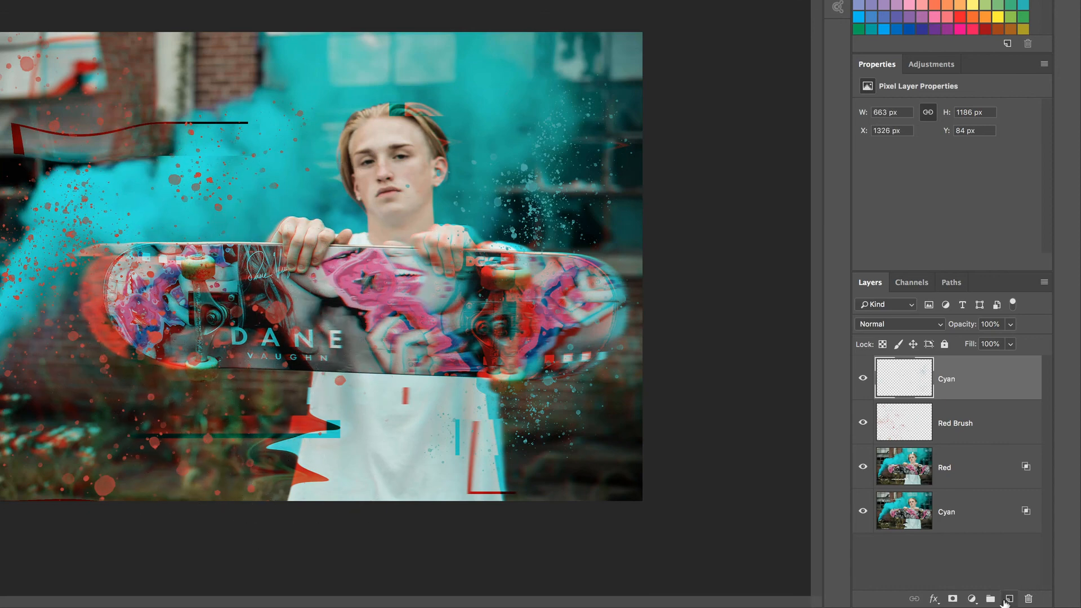
Step: Add a new layer above Cyan and stamp large cyan spatter across the skateboard with the brush enlarged to 1217 px
click(1009, 600)
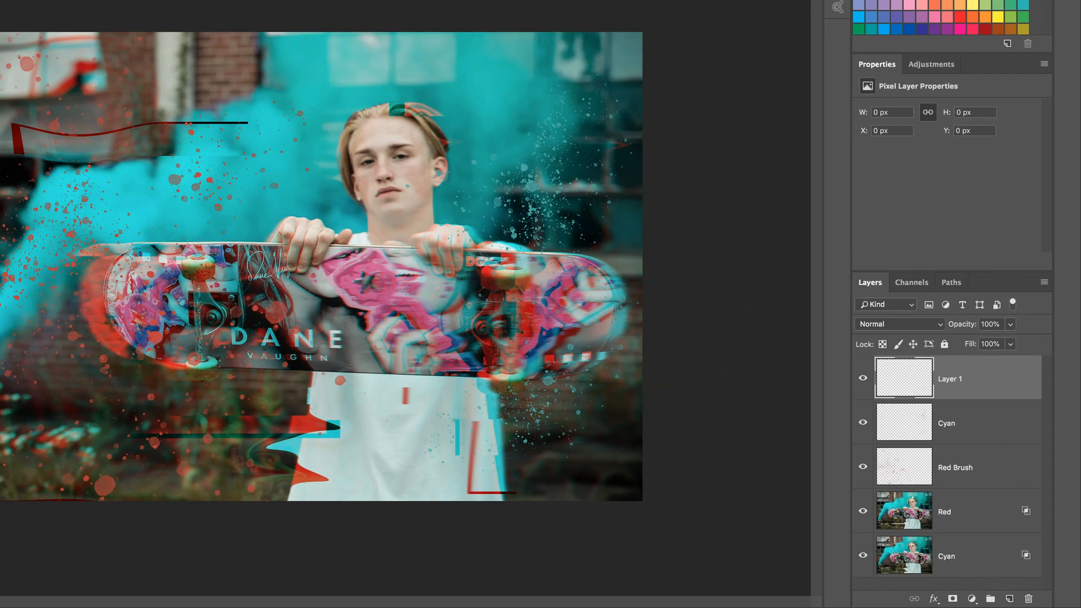
drag(248, 315, 265, 316)
click(270, 321)
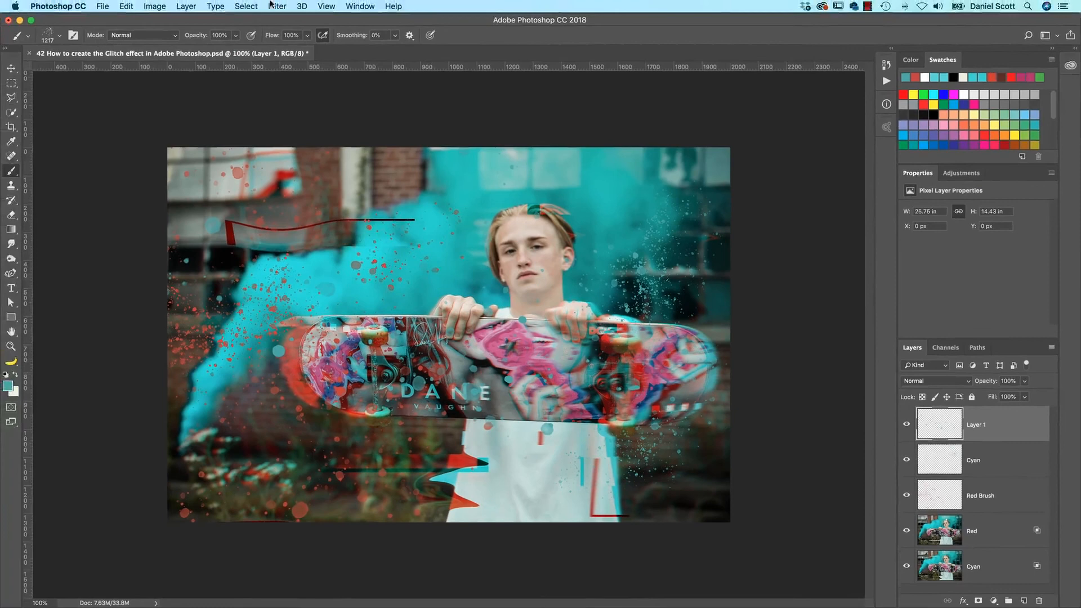
Step: Apply a Gaussian Blur with a 6.6 pixel radius to Layer 1's large spatter and compare the image with the layer hidden and shown
click(277, 6)
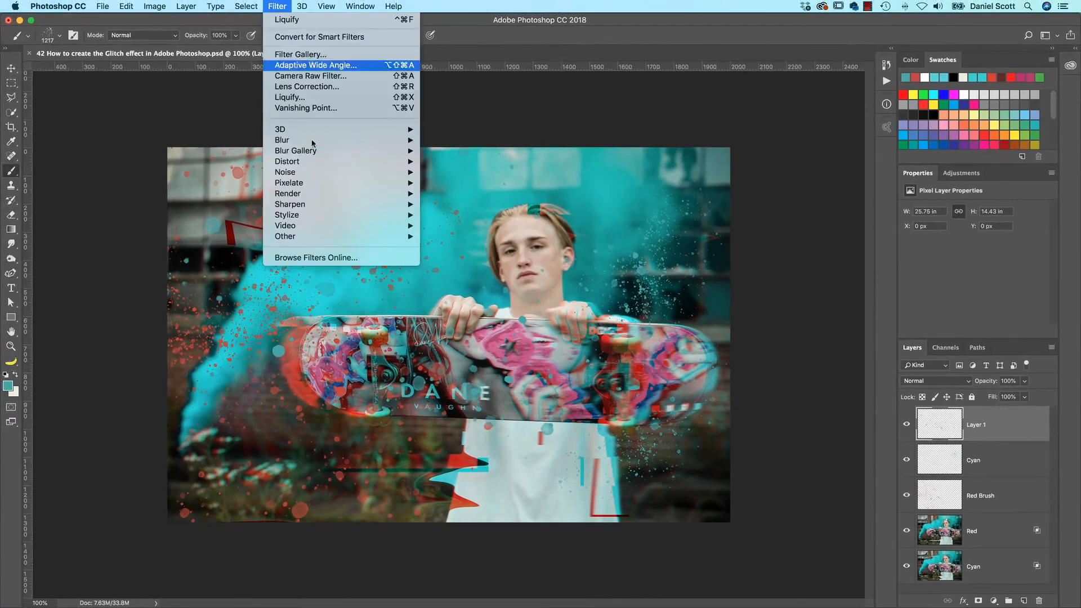
mouse_move(314, 143)
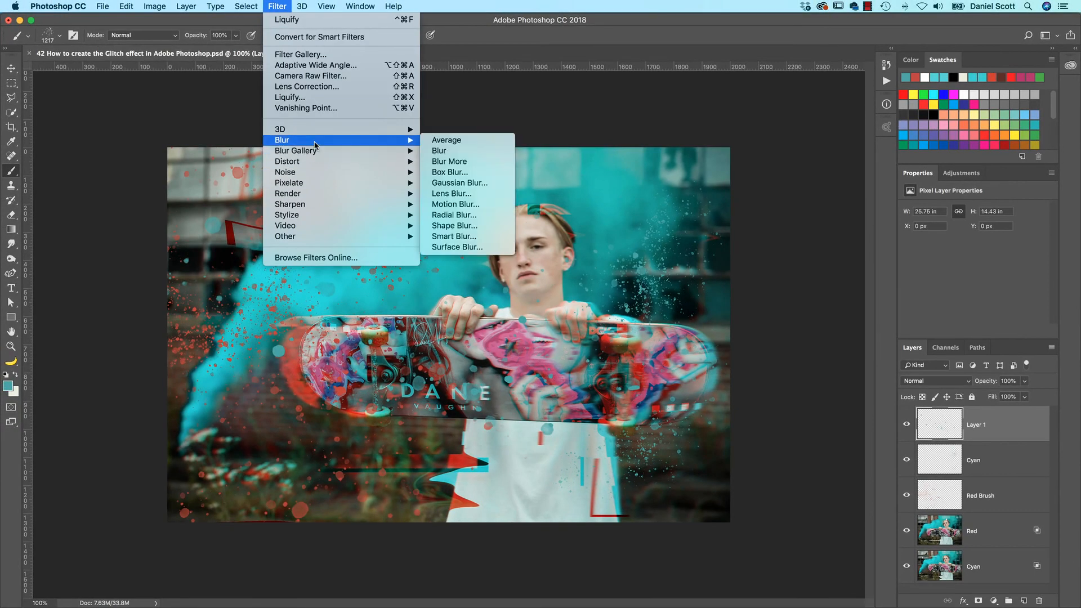
click(460, 182)
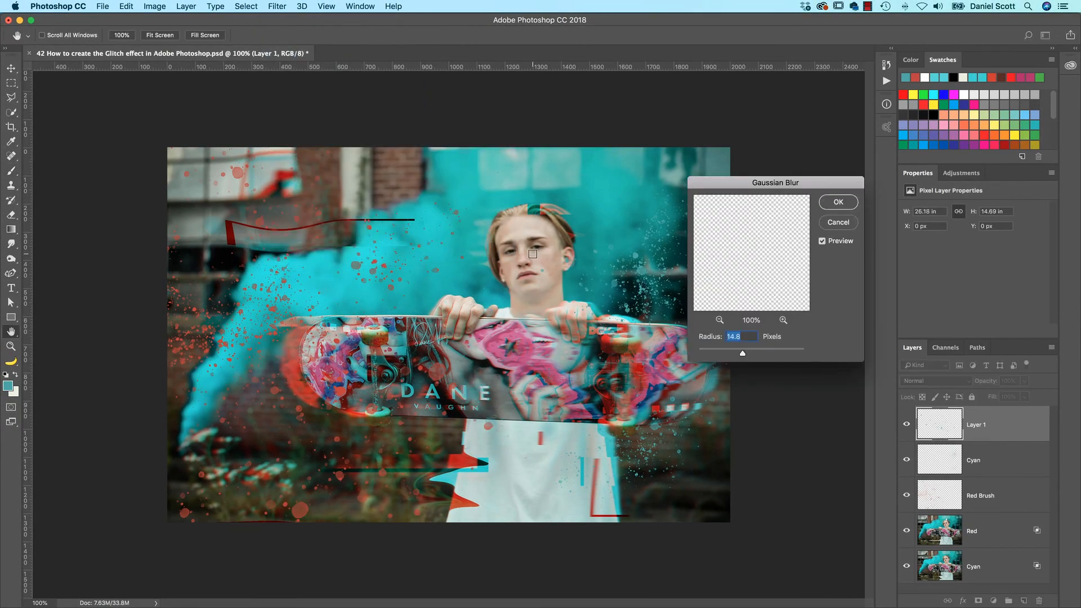
click(731, 349)
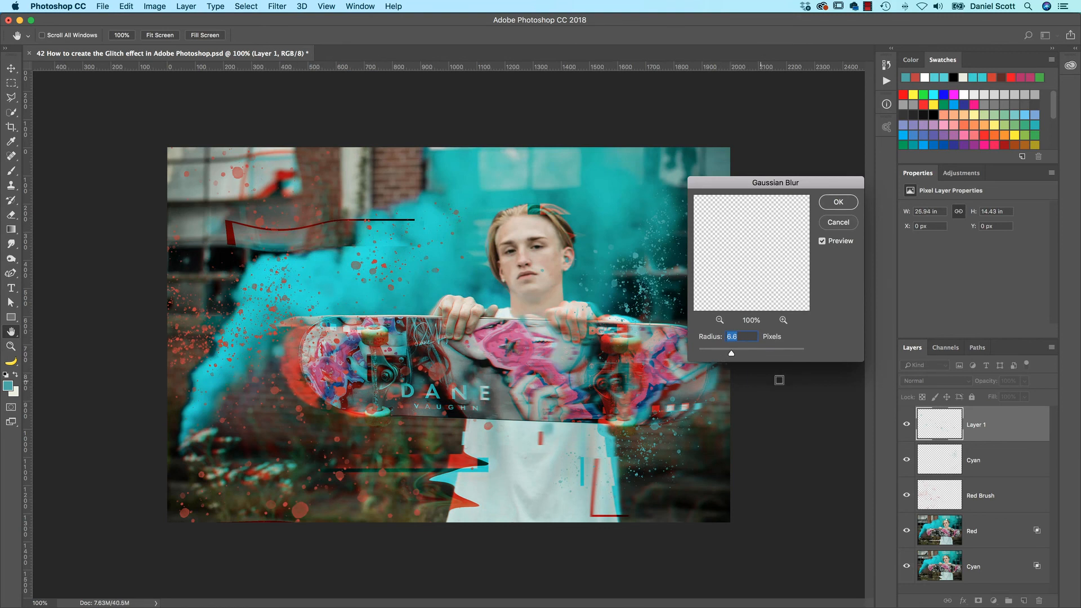
click(849, 204)
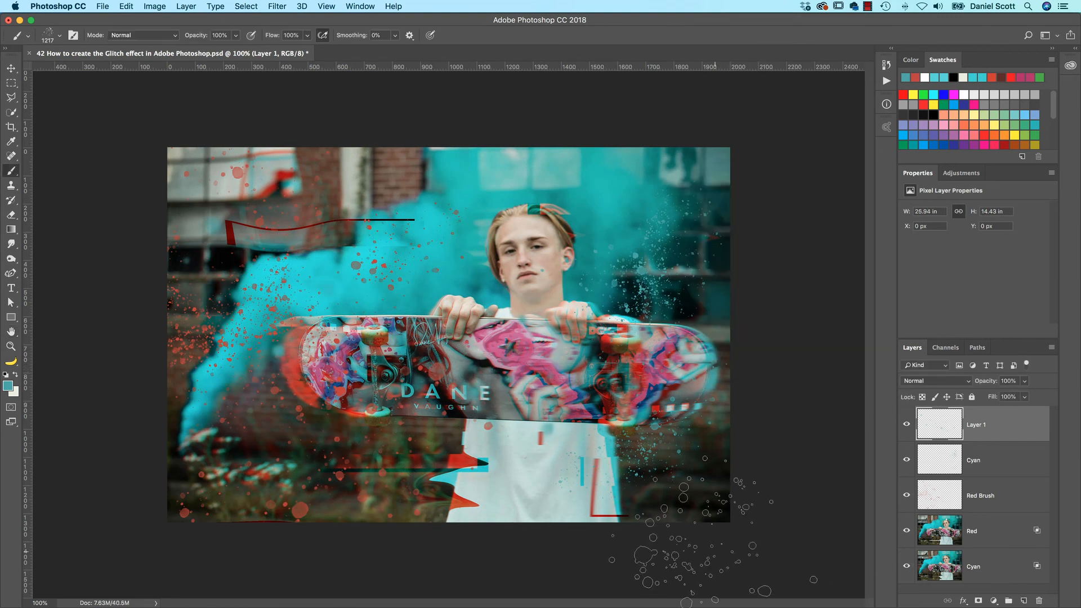
key(v)
click(907, 426)
click(907, 426)
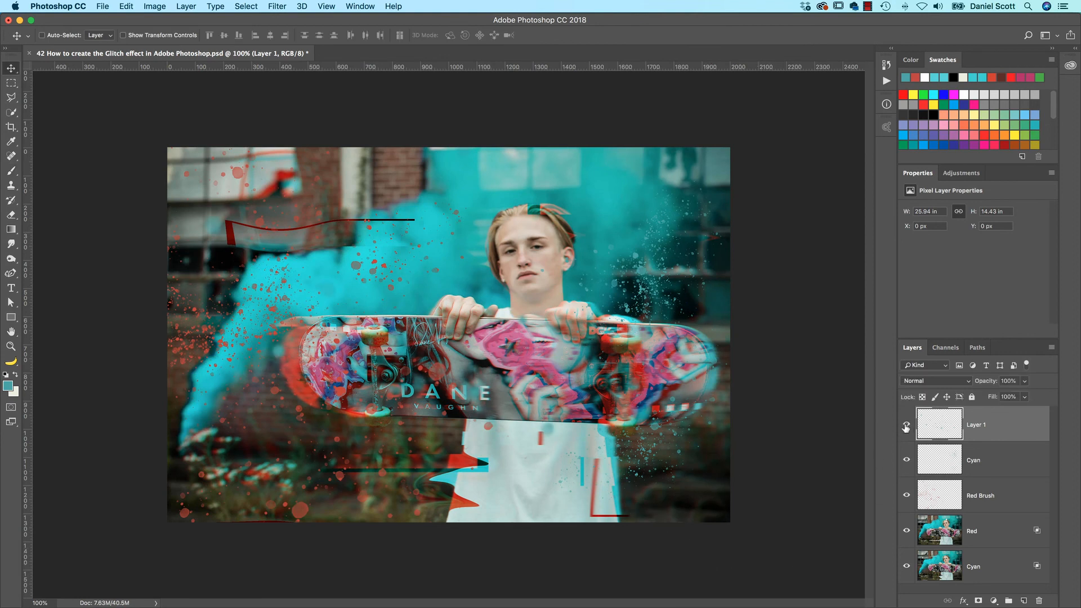